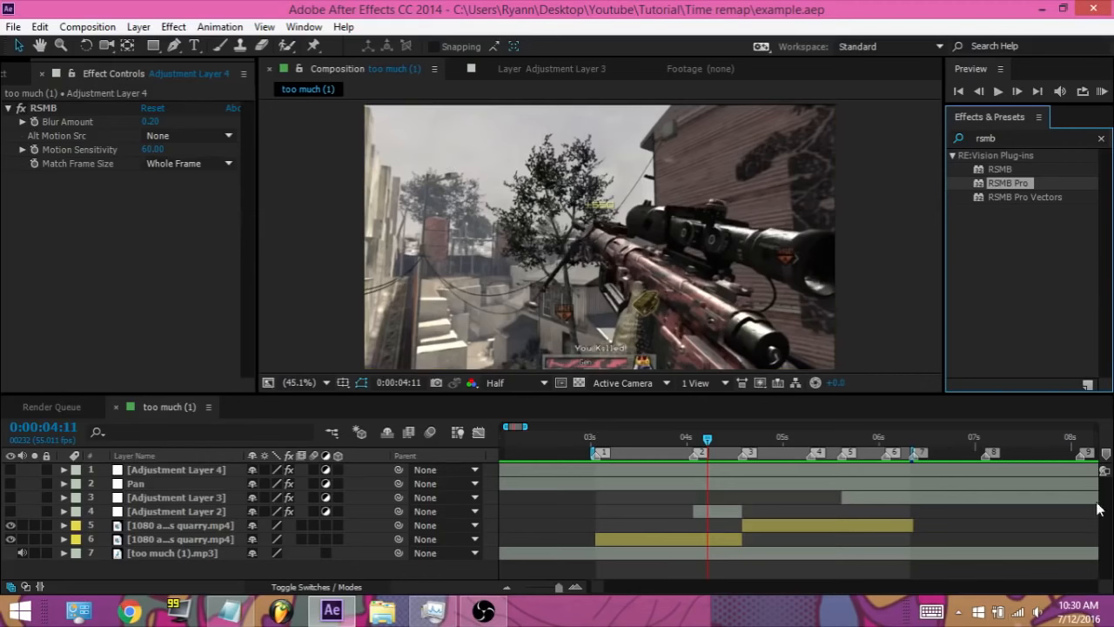
Preview the composition without and with the four adjustment and Pan layers visible, and leave those layers hidden
click(1103, 91)
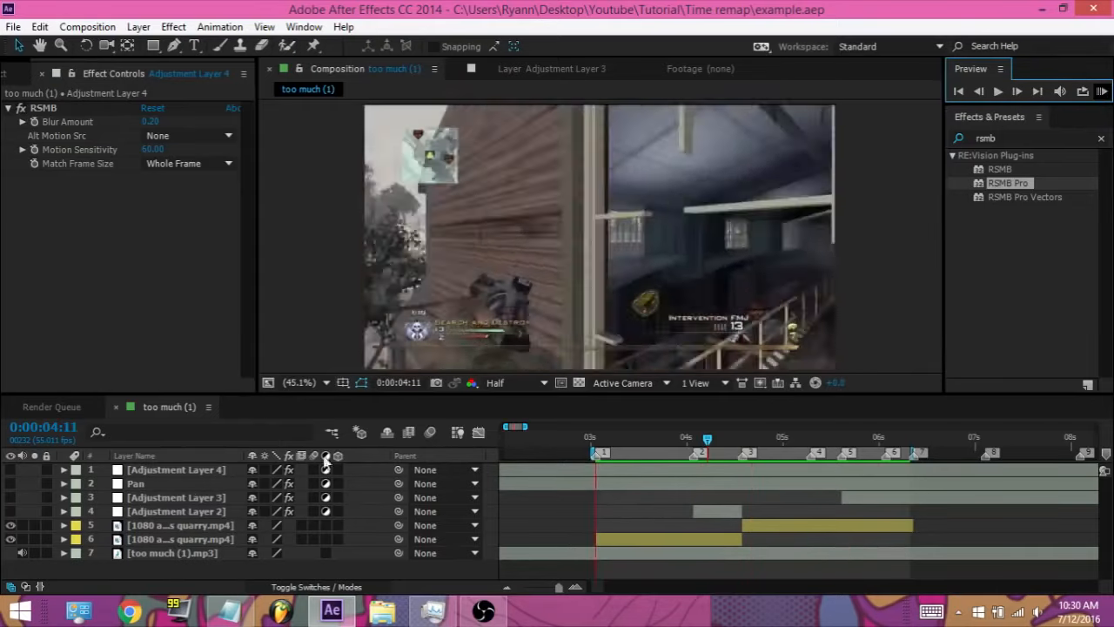
drag(10, 514, 9, 471)
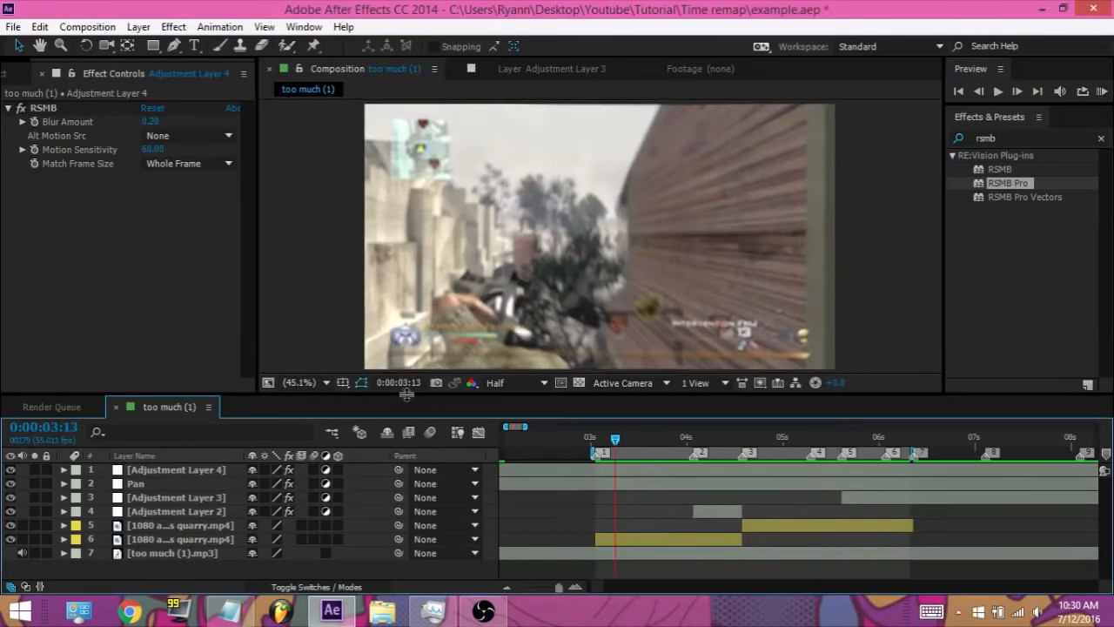
click(1103, 93)
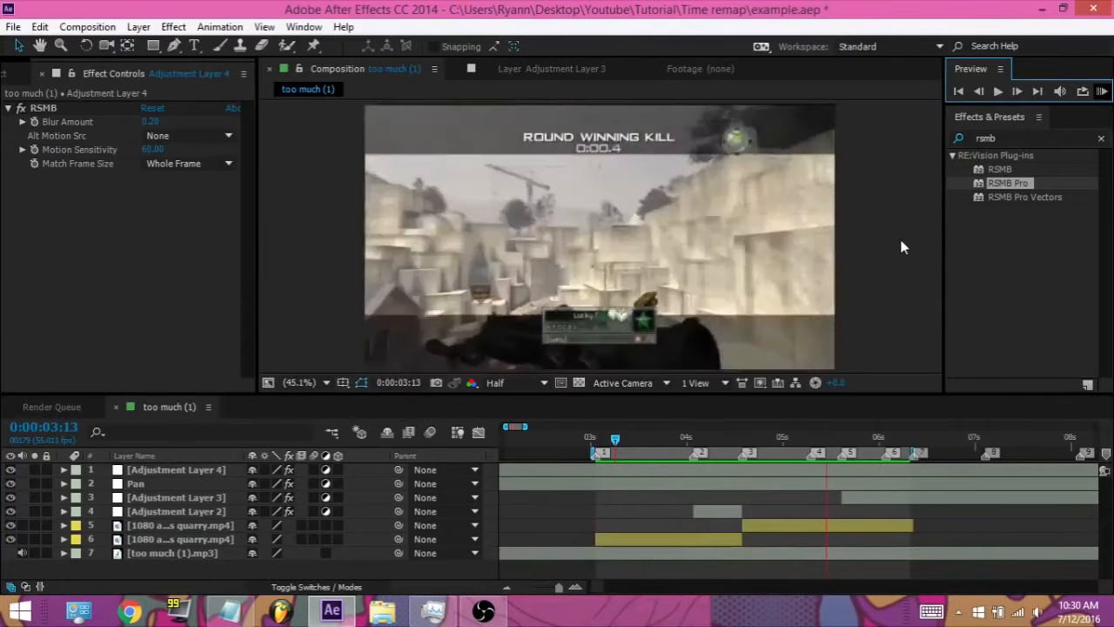
click(593, 440)
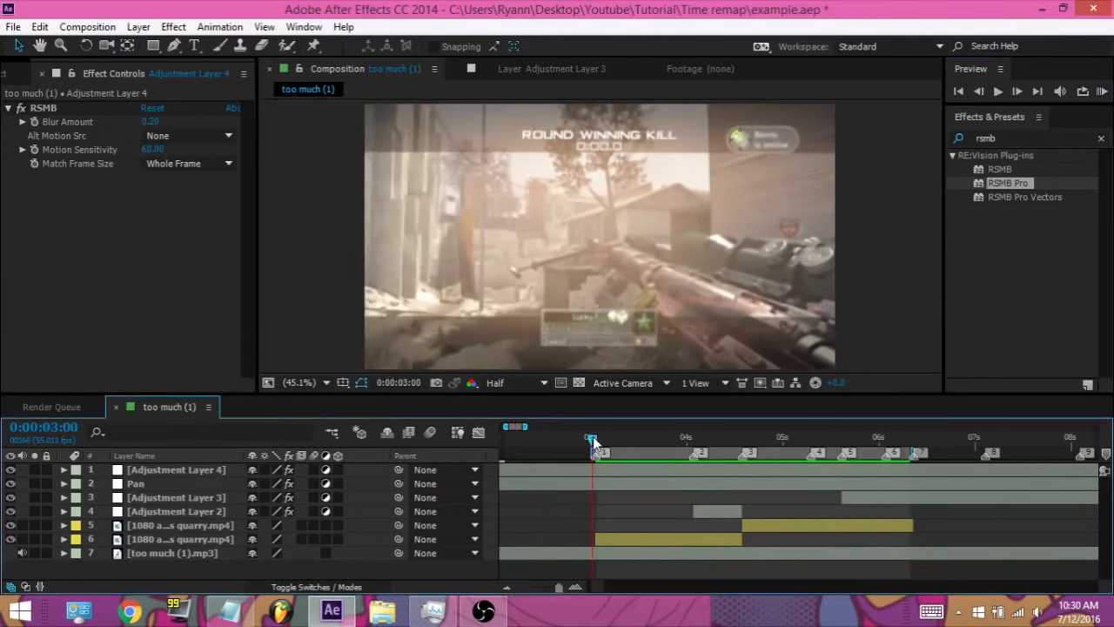
drag(11, 512, 11, 473)
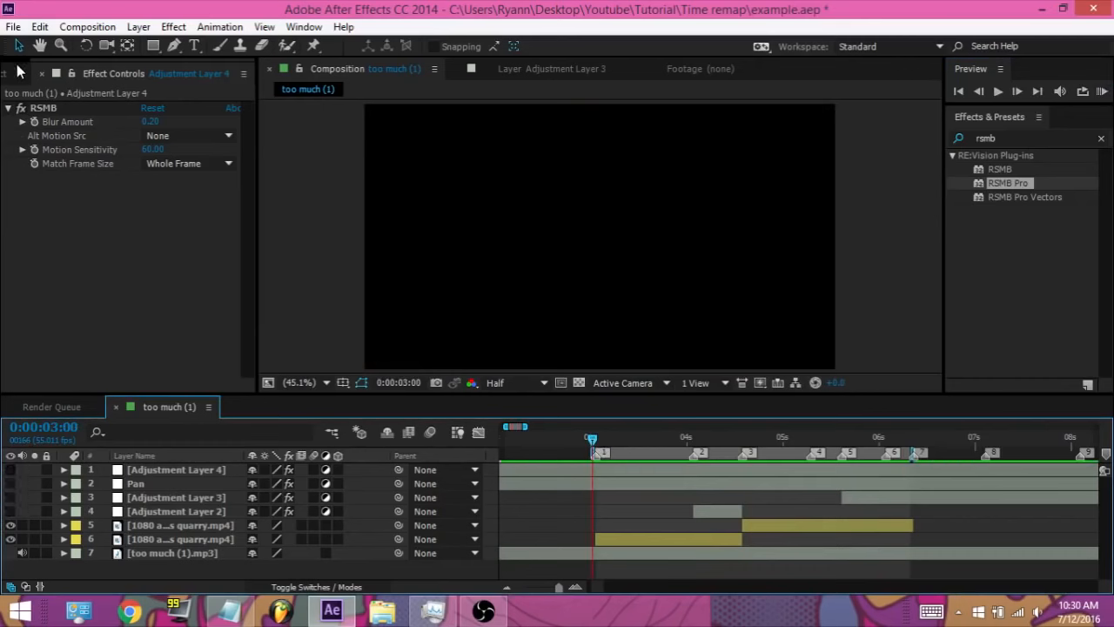
Show the project's footage list and delete both quarry clip layers from the too much (1) composition
click(19, 72)
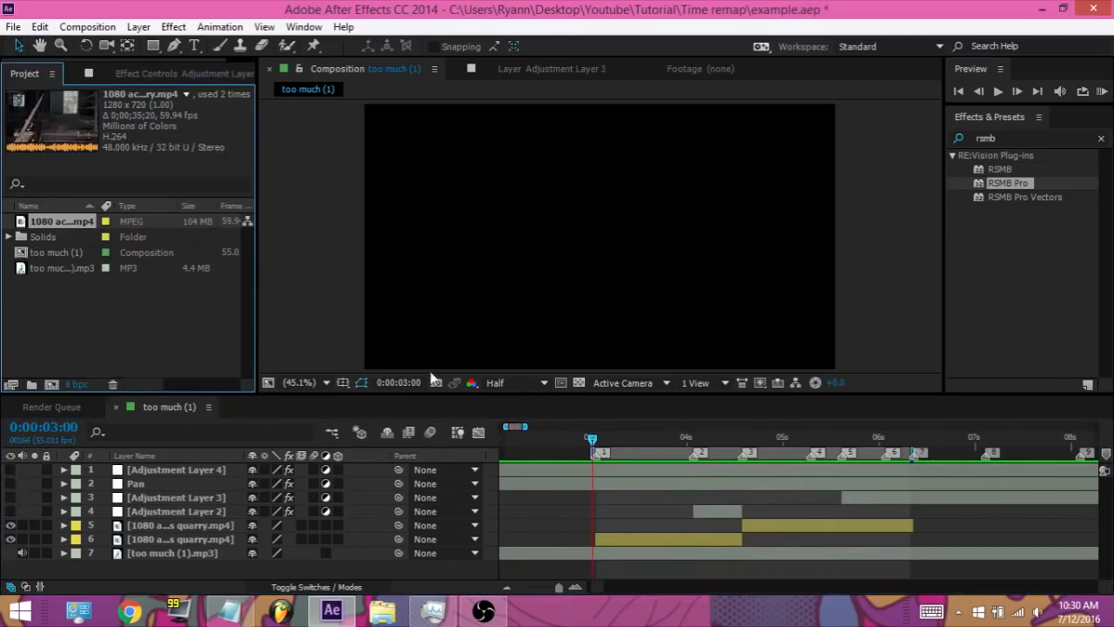
click(738, 534)
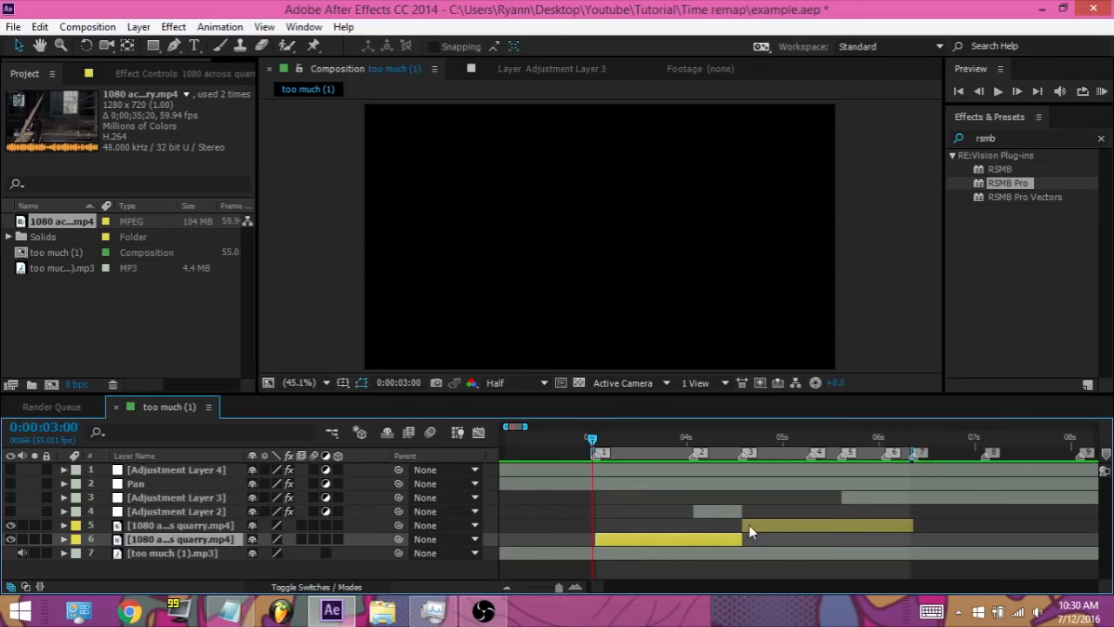
key(Delete)
click(748, 526)
key(Delete)
Add the quarry footage above the music layer and make the clip start at the first marker, 0:00:03:02
drag(599, 438, 596, 438)
drag(35, 223, 149, 531)
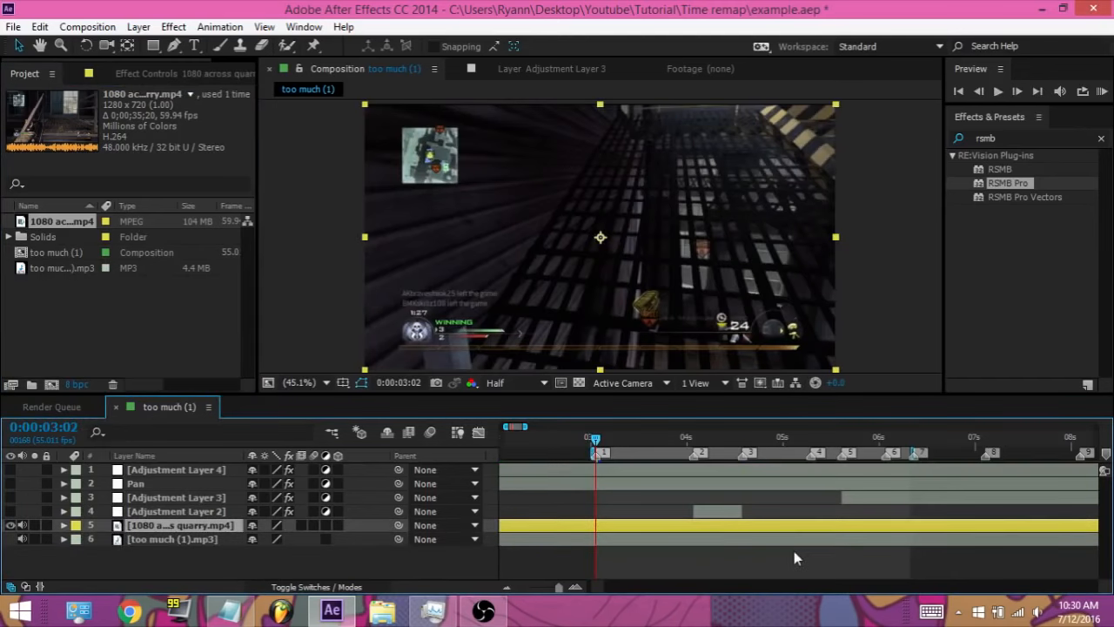
key(bracketleft)
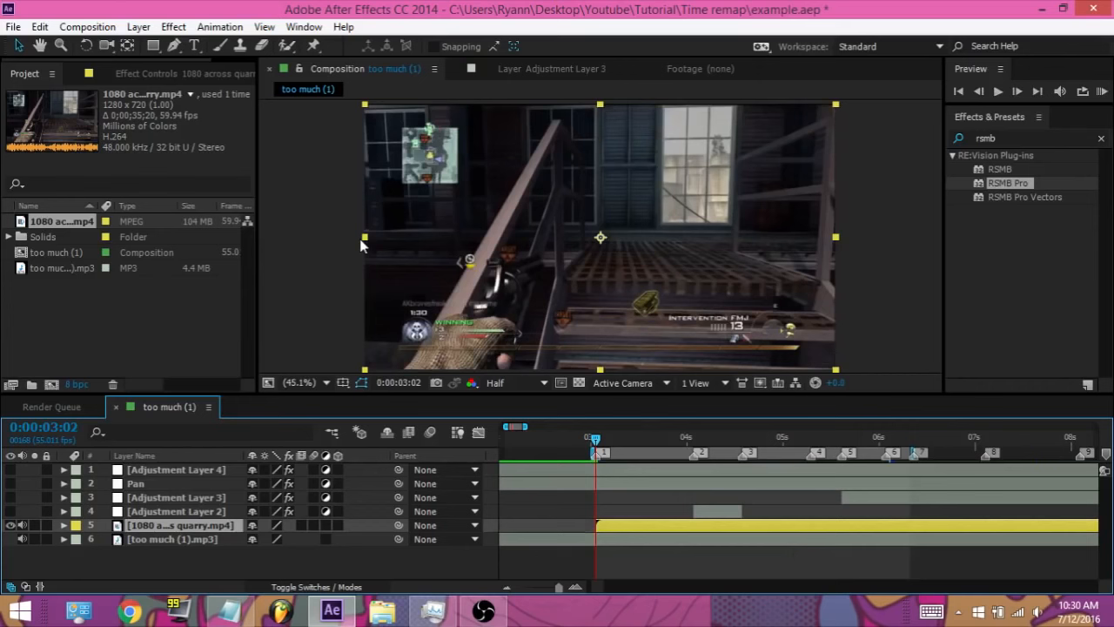
Enable Time Remap on the quarry clip with its audio muted, and set the keyframe at 0:00:03:02 to 0;00;11;09
key(ctrl+alt+t)
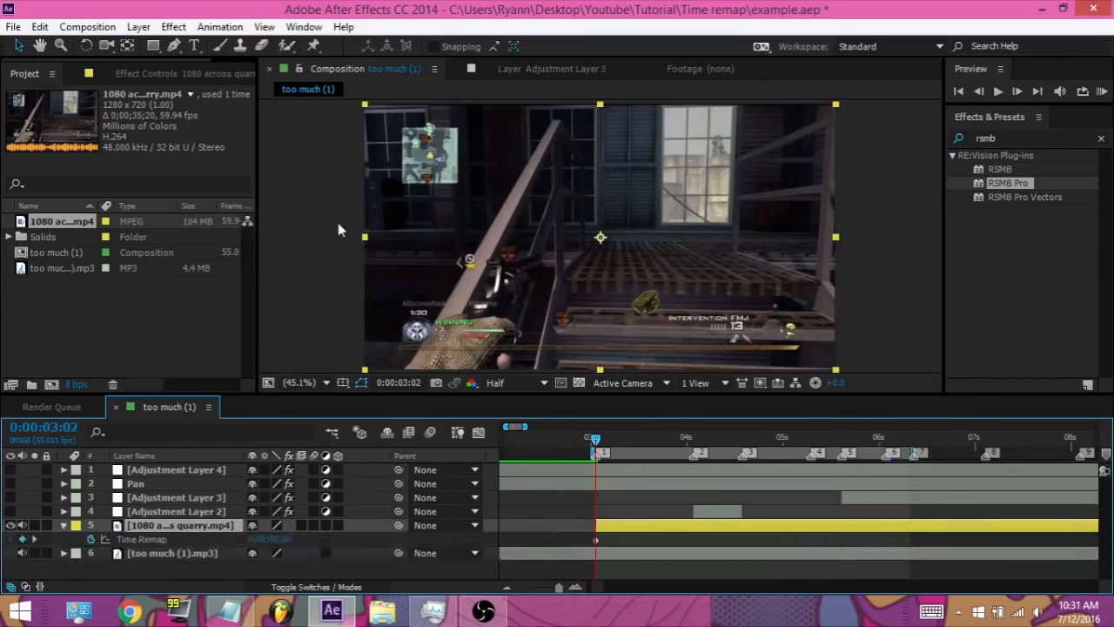
click(22, 525)
drag(277, 538, 441, 526)
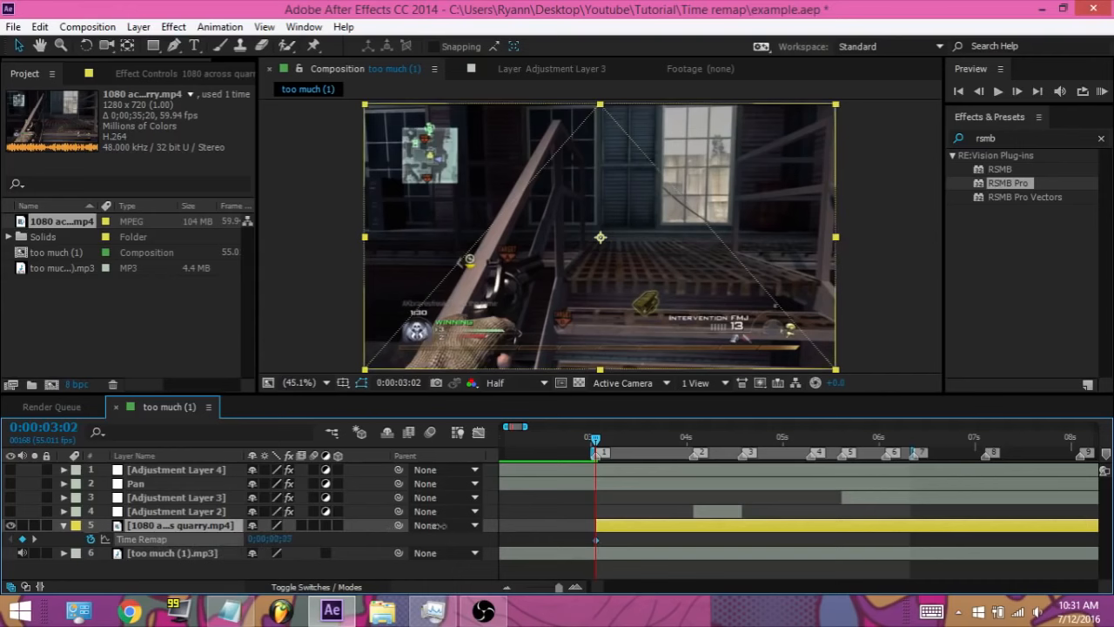
drag(536, 522, 673, 540)
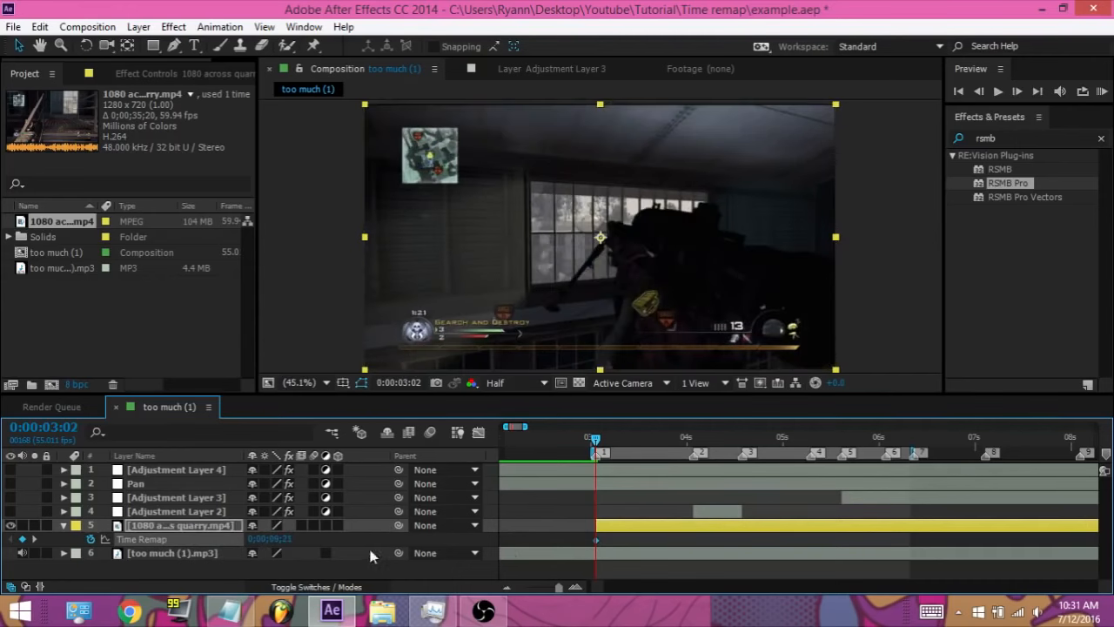
drag(279, 542, 400, 526)
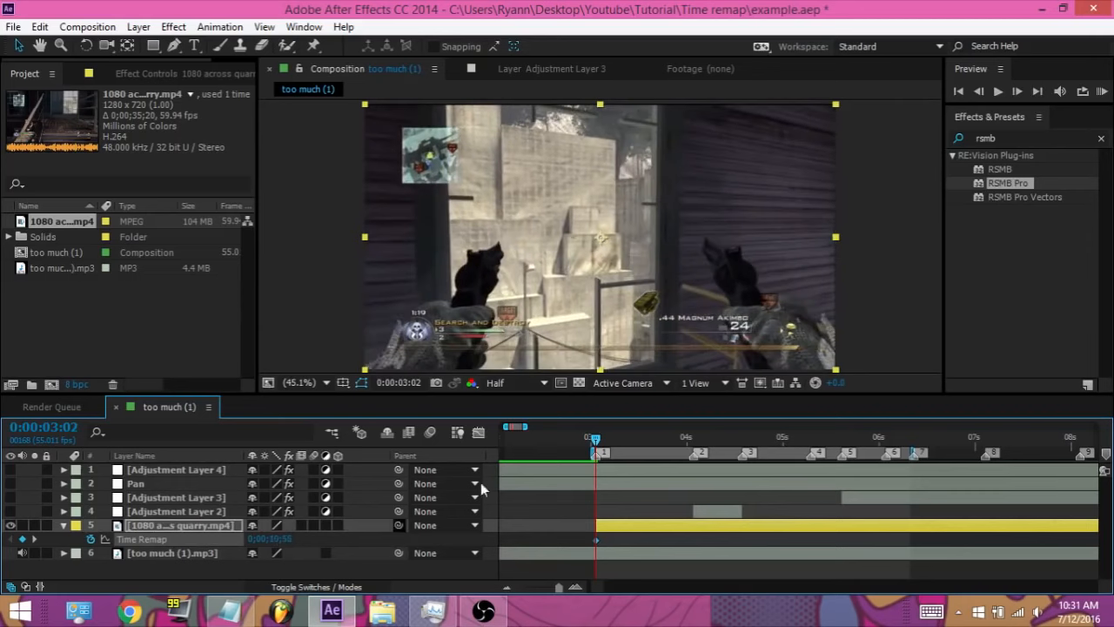
mouse_move(281, 541)
mouse_down()
mouse_move(299, 540)
mouse_move(285, 542)
mouse_up()
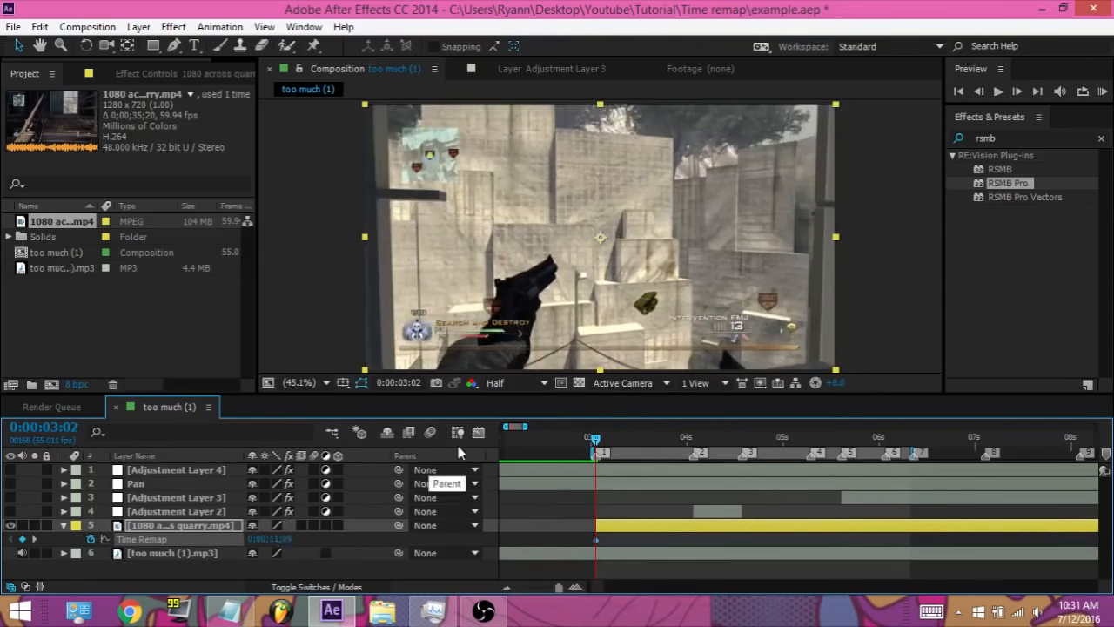
drag(598, 442, 698, 444)
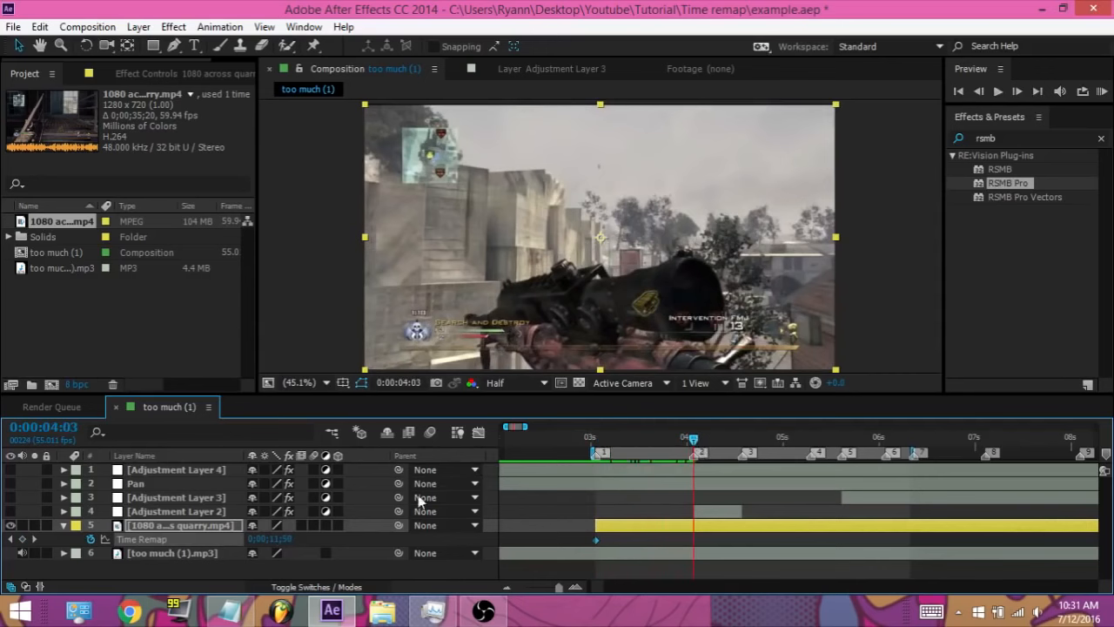
drag(290, 545, 305, 545)
drag(693, 440, 743, 446)
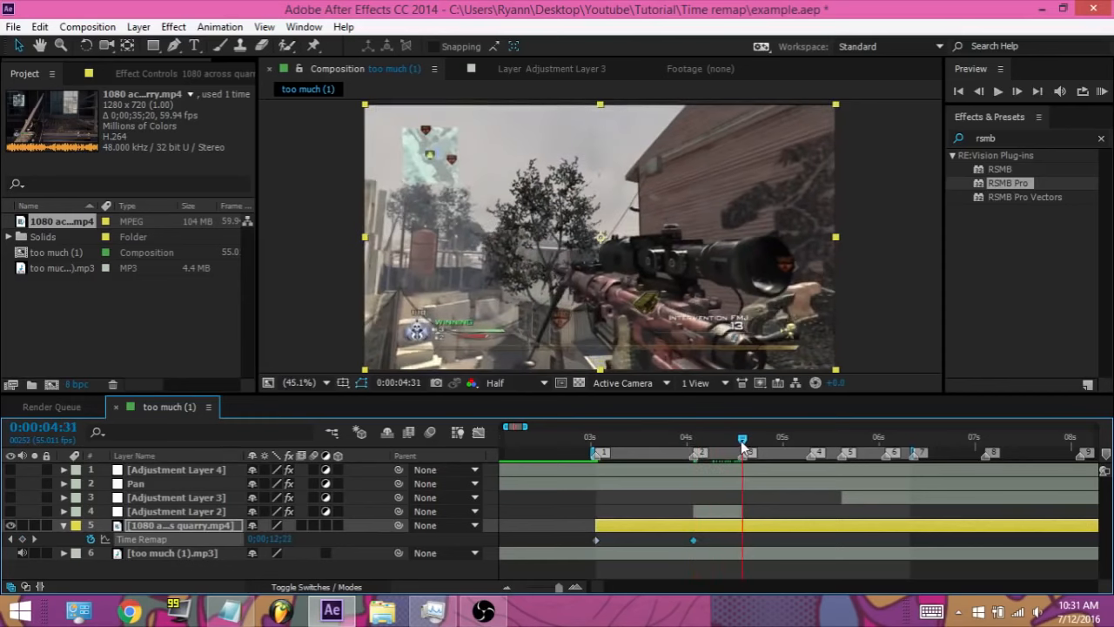
drag(279, 546, 271, 539)
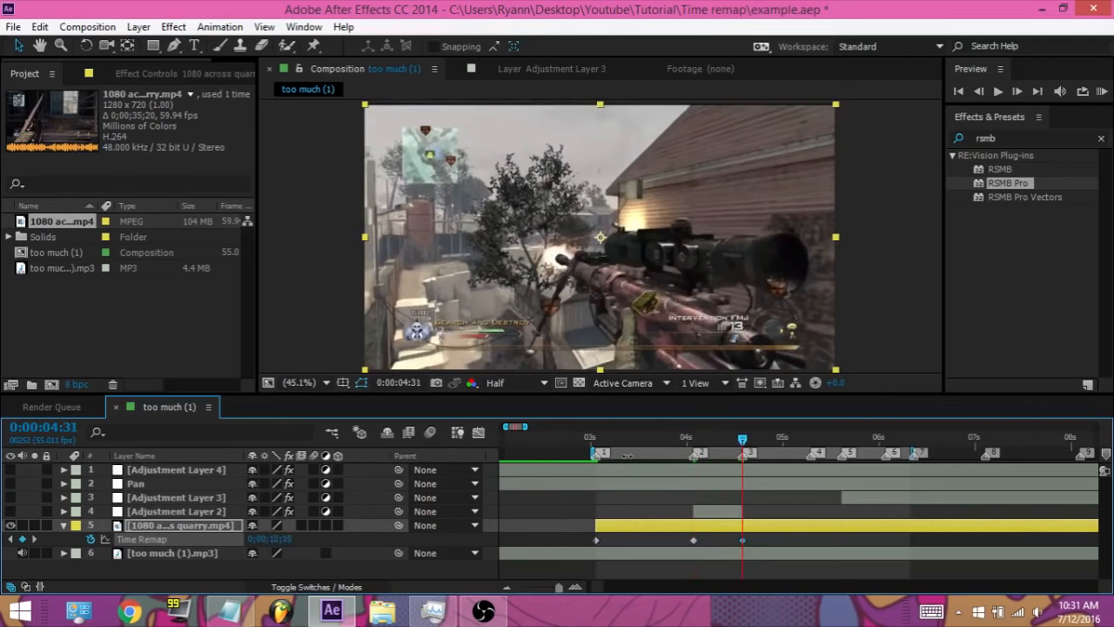
drag(597, 438, 690, 442)
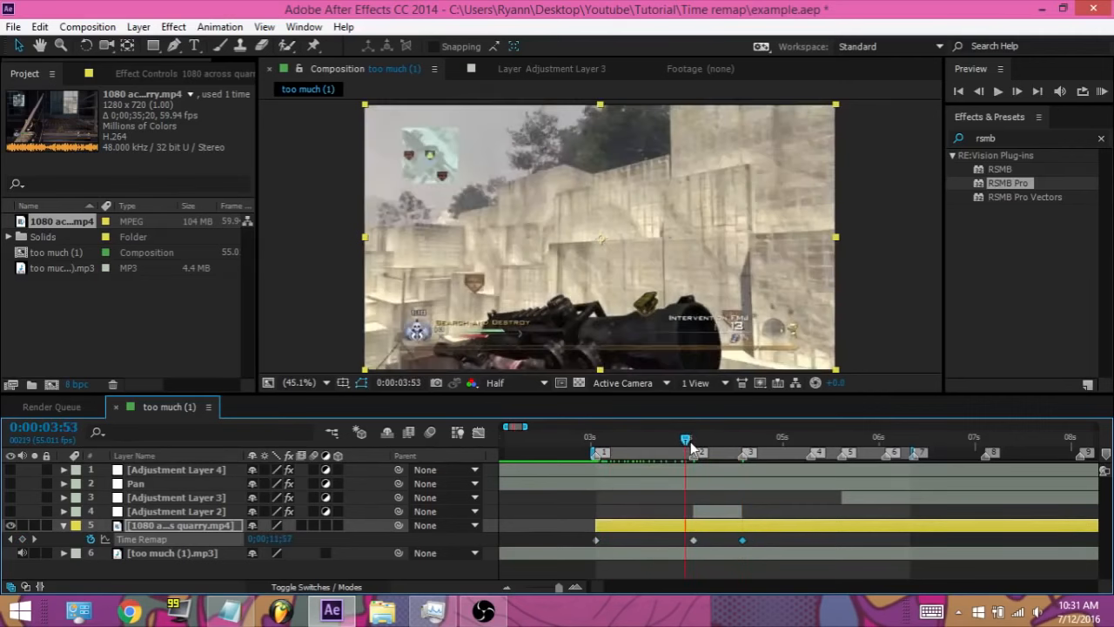
key(ctrl+z)
key(ctrl+z)
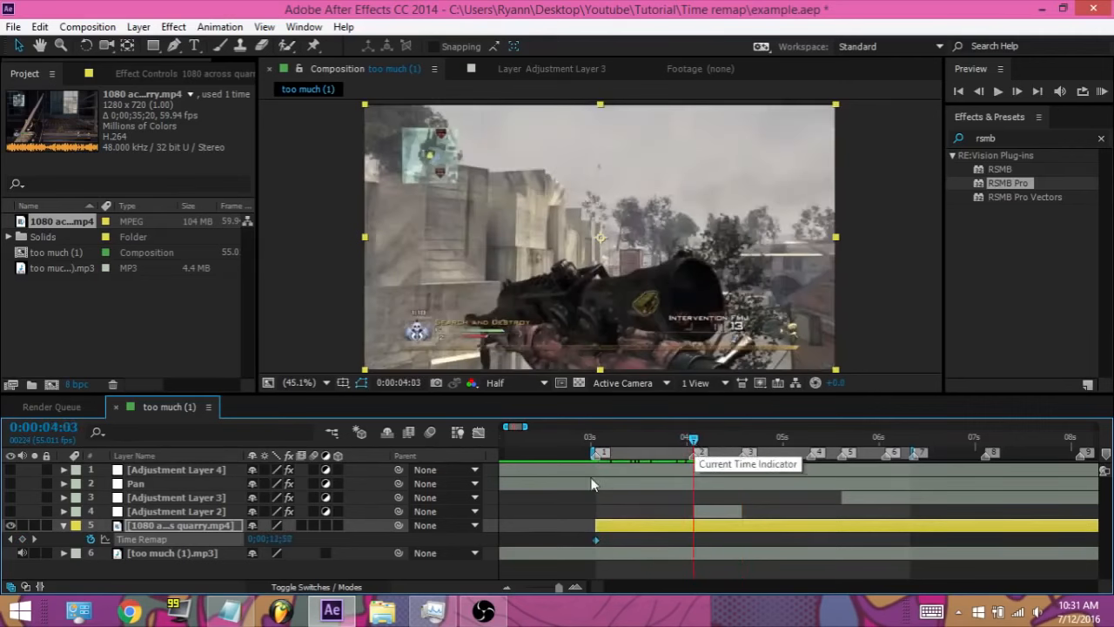
Set Time Remap keyframes of 0;00;12;10 at marker 2 (0:00:04:03) and 0;00;12;54 at marker 3 (0:00:04:31)
drag(281, 539, 305, 538)
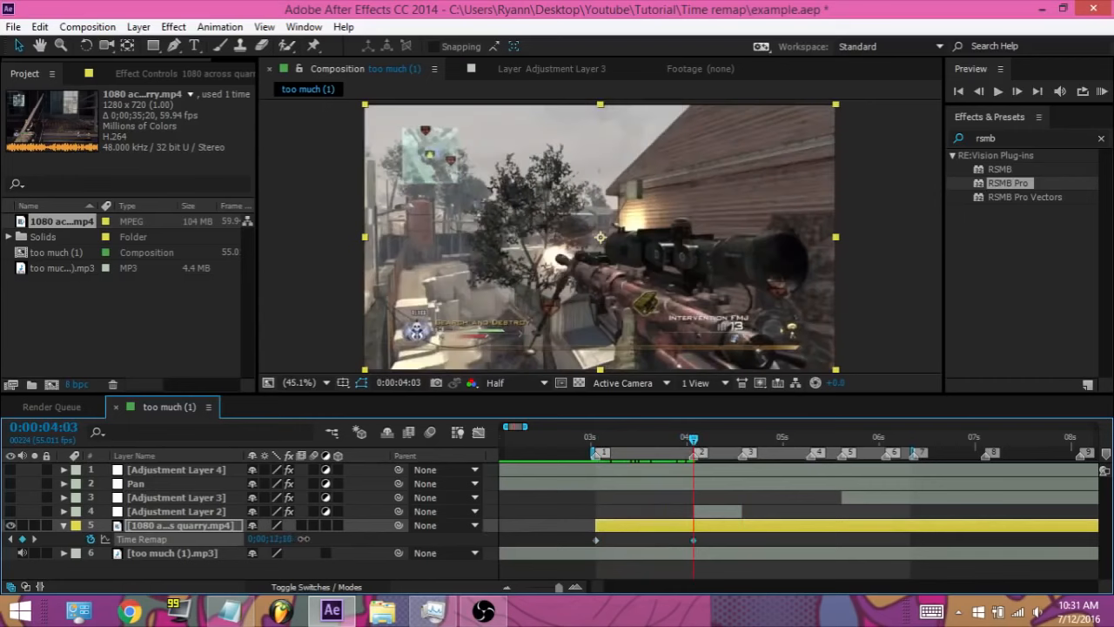
drag(737, 439, 742, 440)
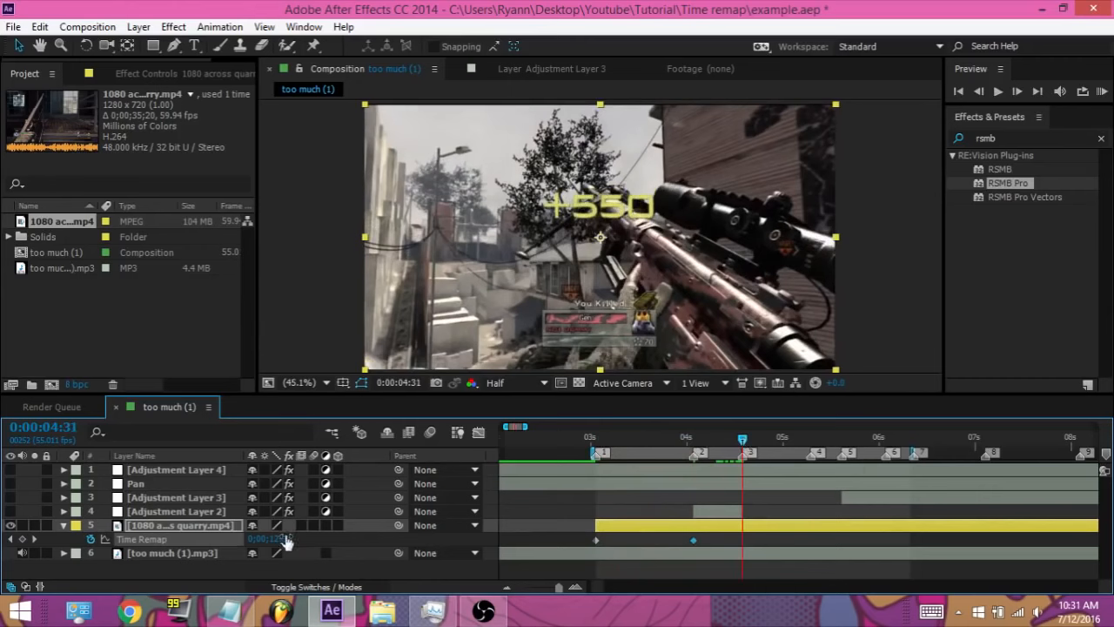
drag(280, 539, 322, 540)
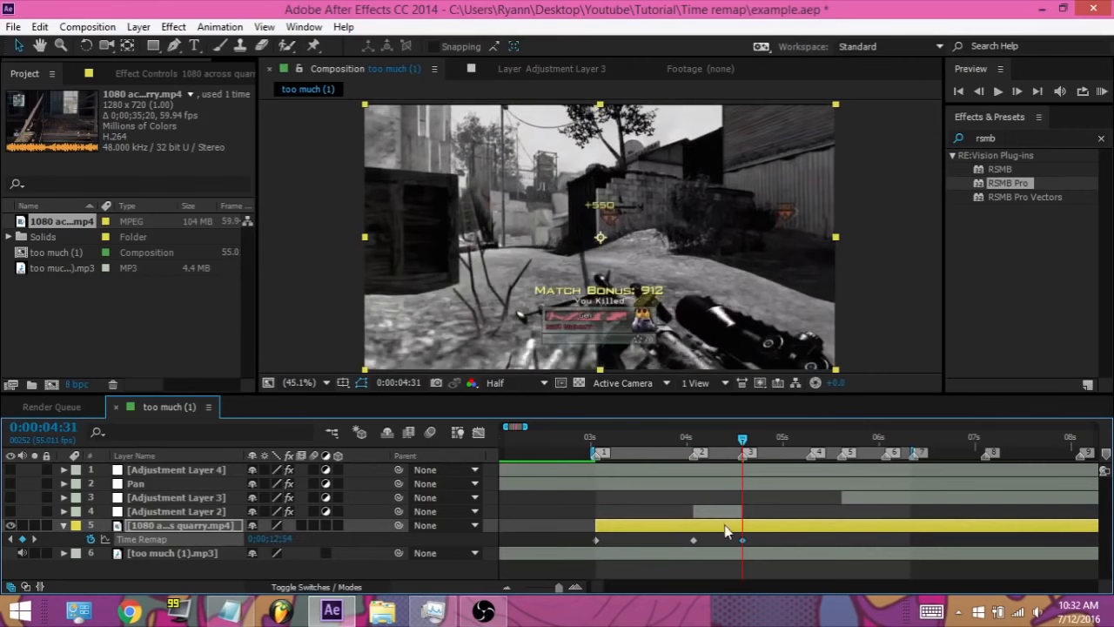
Cut off the quarry clip after 0:00:04:31 and delete the leftover Time Remap keyframe far beyond its end
key(ctrl+shift+d)
key(Delete)
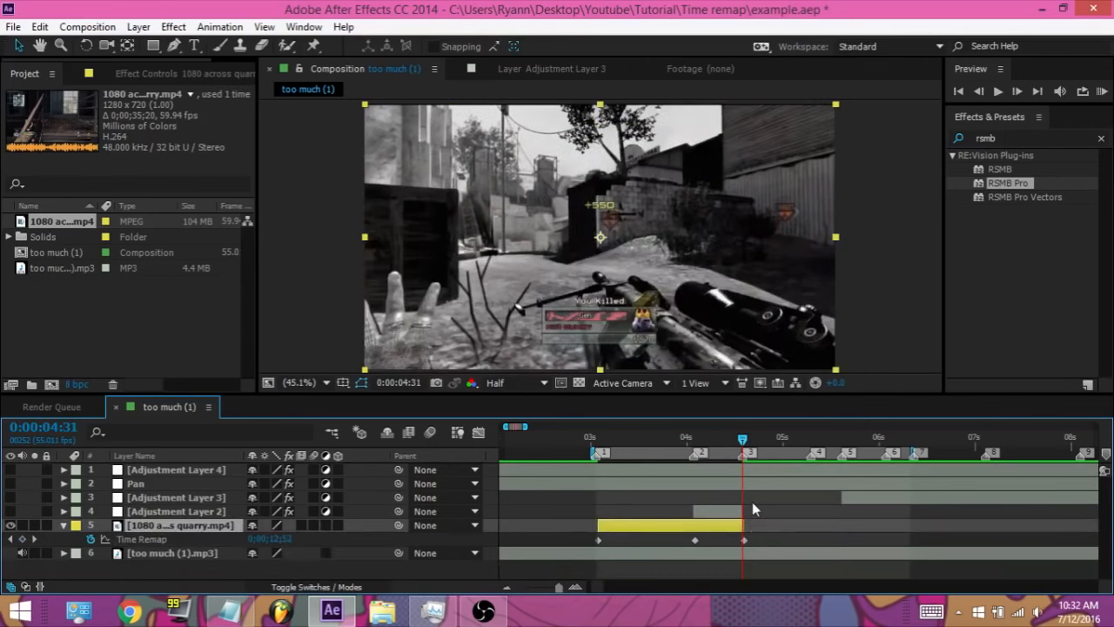
key(minus)
key(minus)
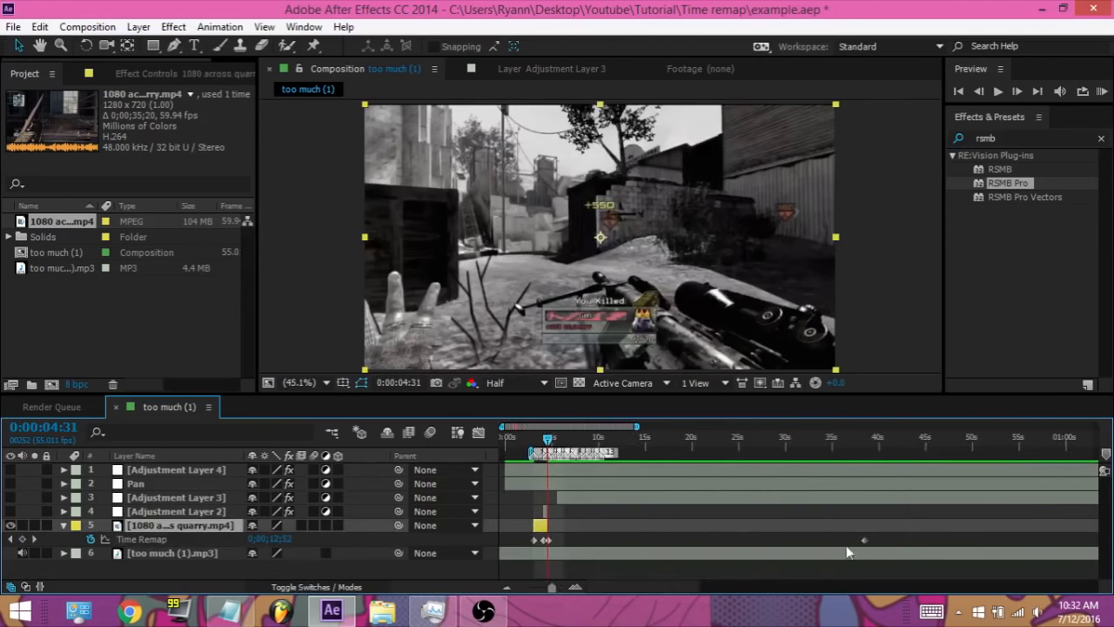
key(minus)
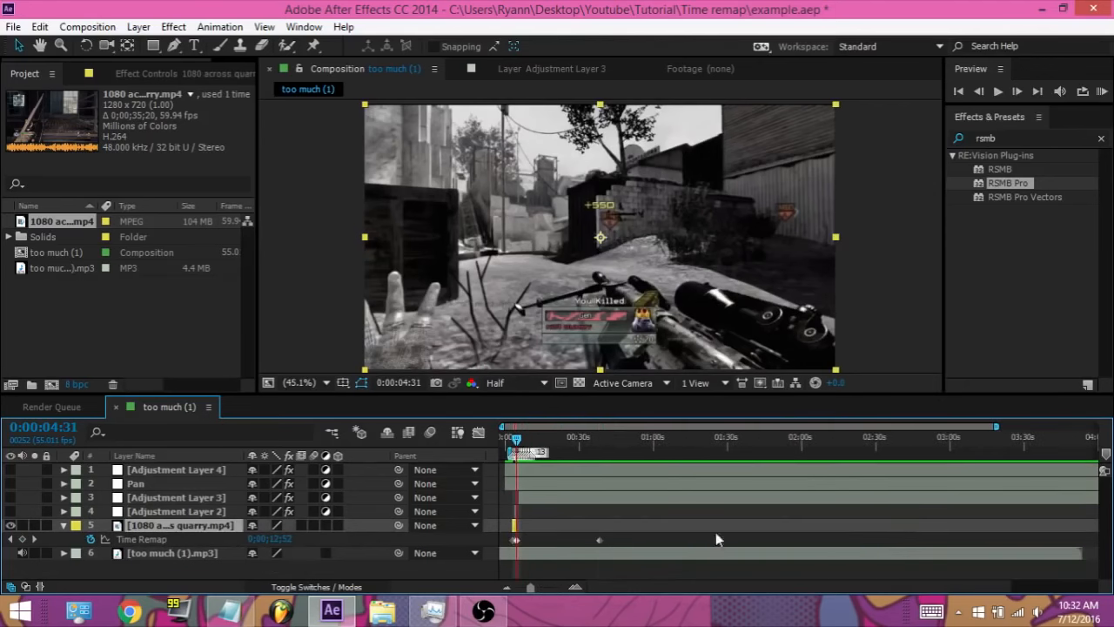
click(599, 541)
key(Delete)
Apply Easy Ease to all three Time Remap keyframes of the quarry clip
key(equal)
key(equal)
key(equal)
key(equal)
key(equal)
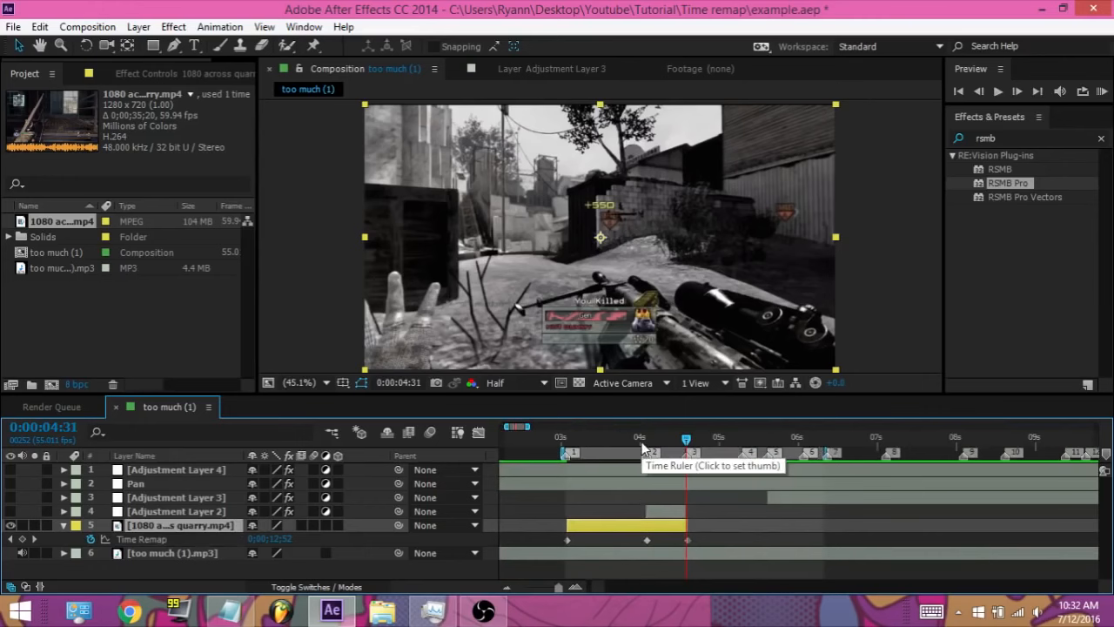
click(565, 441)
click(567, 441)
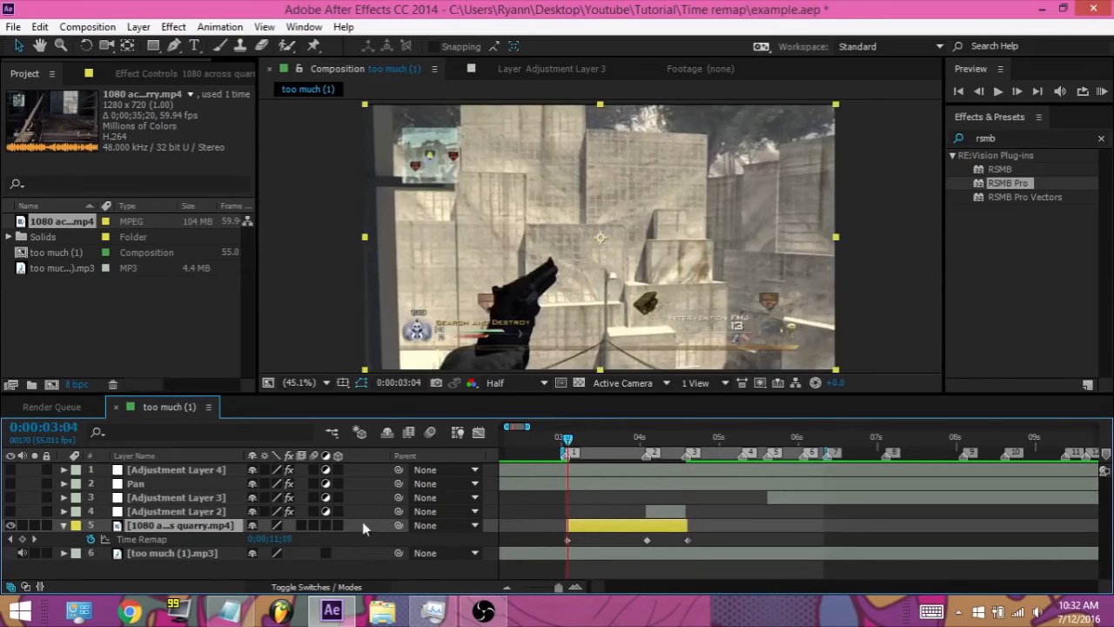
drag(700, 538, 554, 550)
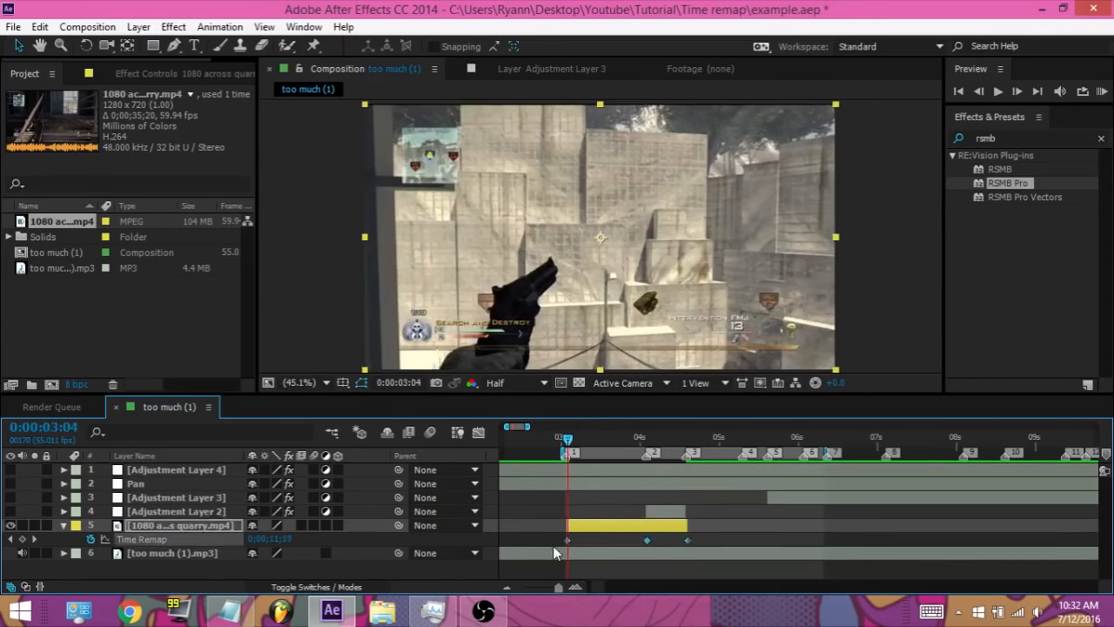
key(F9)
key(equal)
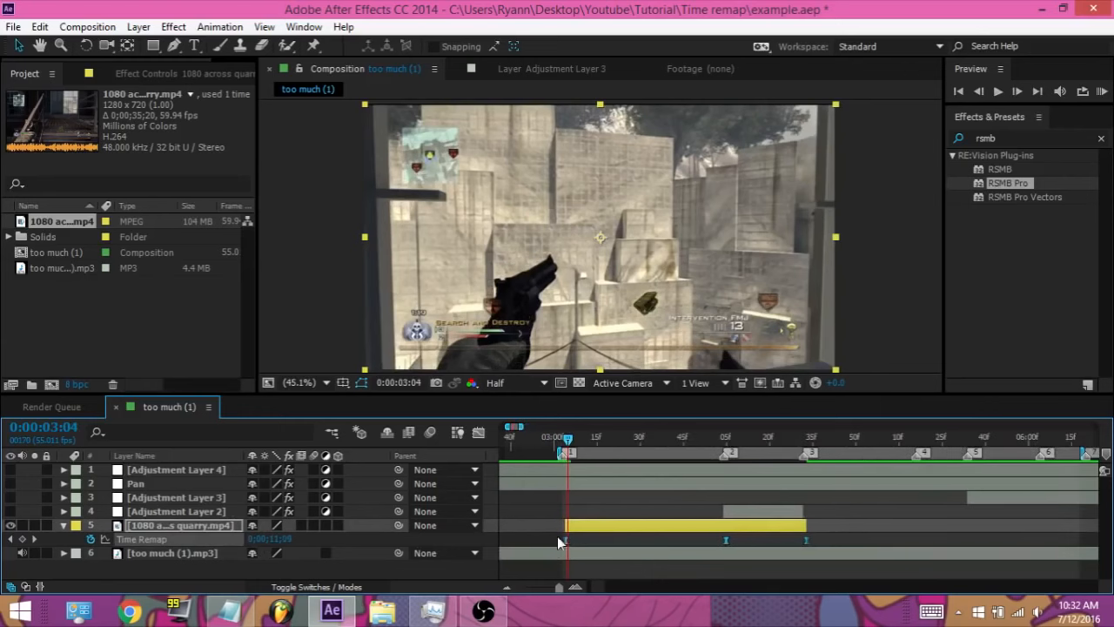
Display the Time Remap curve in the Graph Editor and enlarge the timeline area to give it more room
click(479, 433)
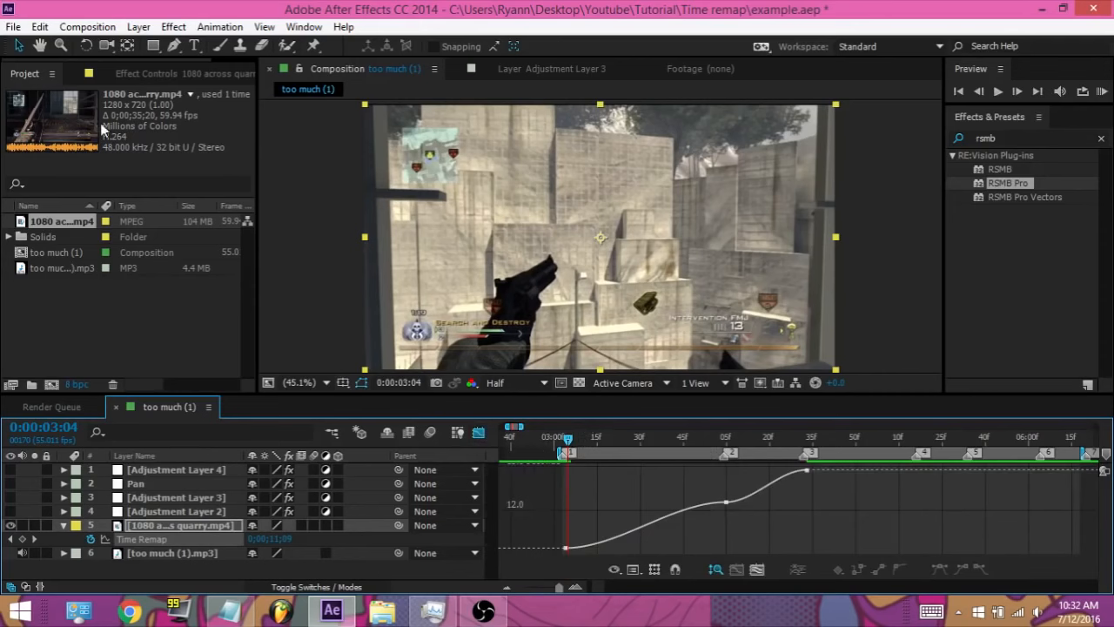
drag(444, 394, 446, 228)
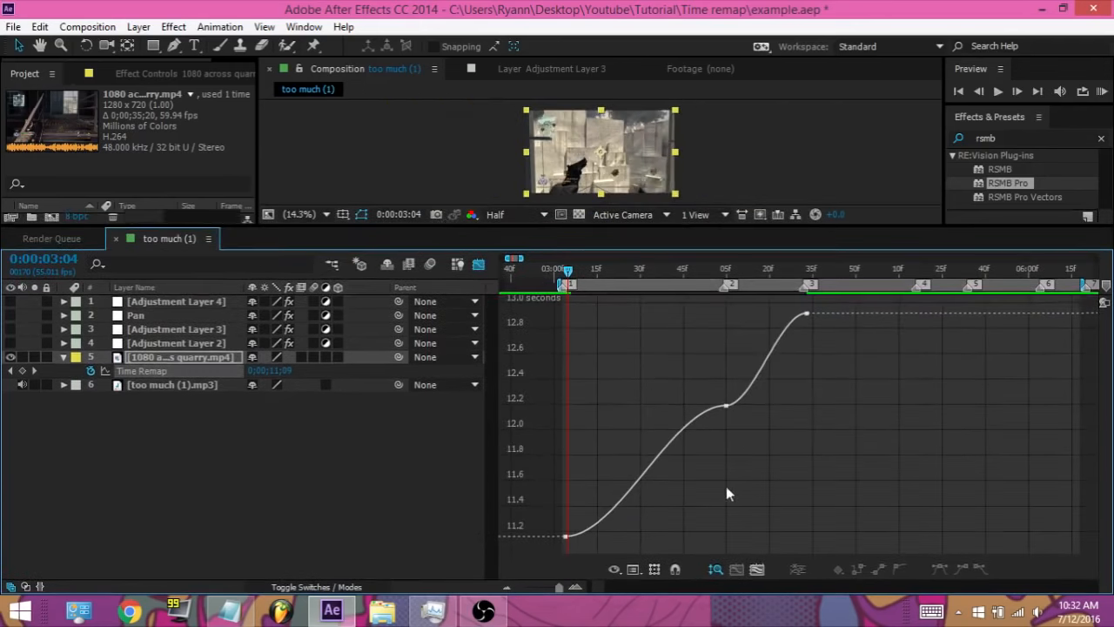
key(equal)
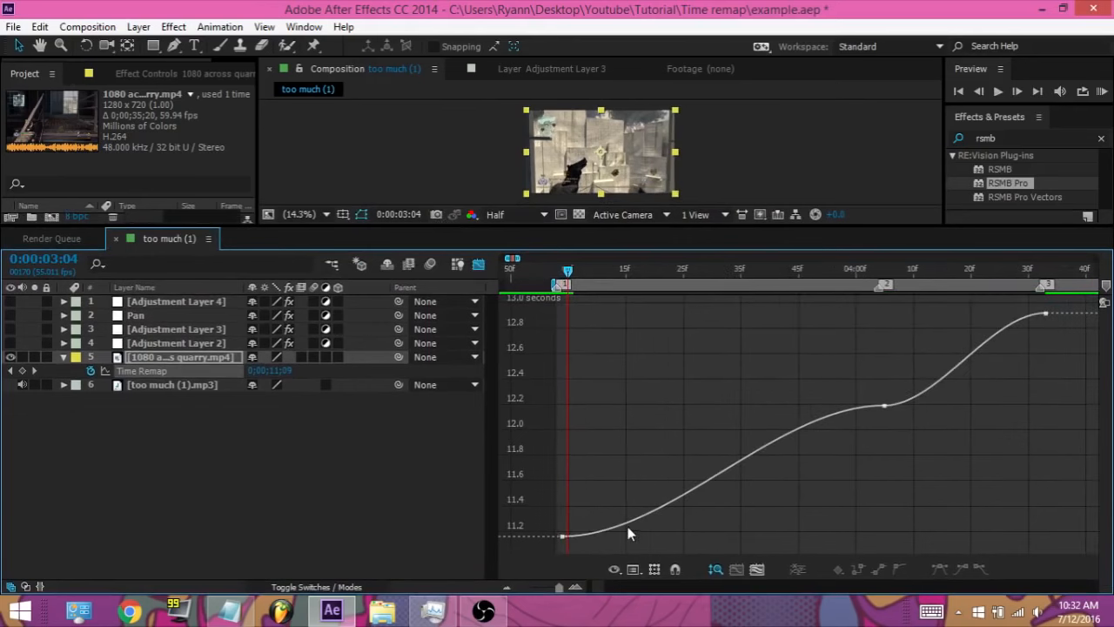
Reshape the curve between markers 1 and 2 with a near-vertical upward handle at the first keyframe and a near-vertical downward handle at the second
click(563, 538)
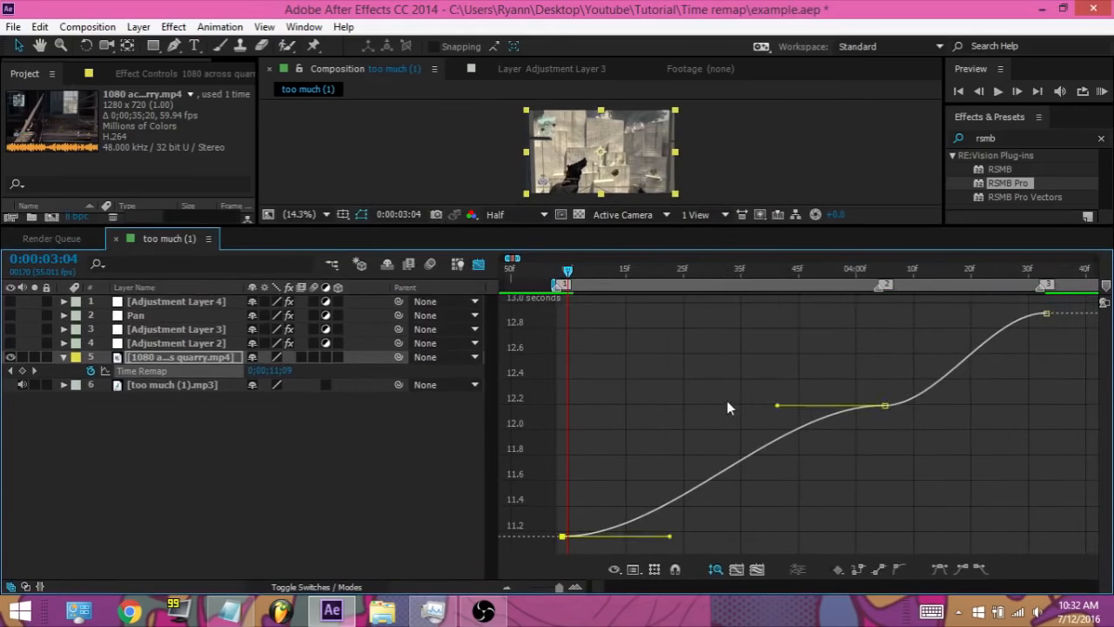
drag(669, 536, 557, 420)
drag(772, 412, 926, 519)
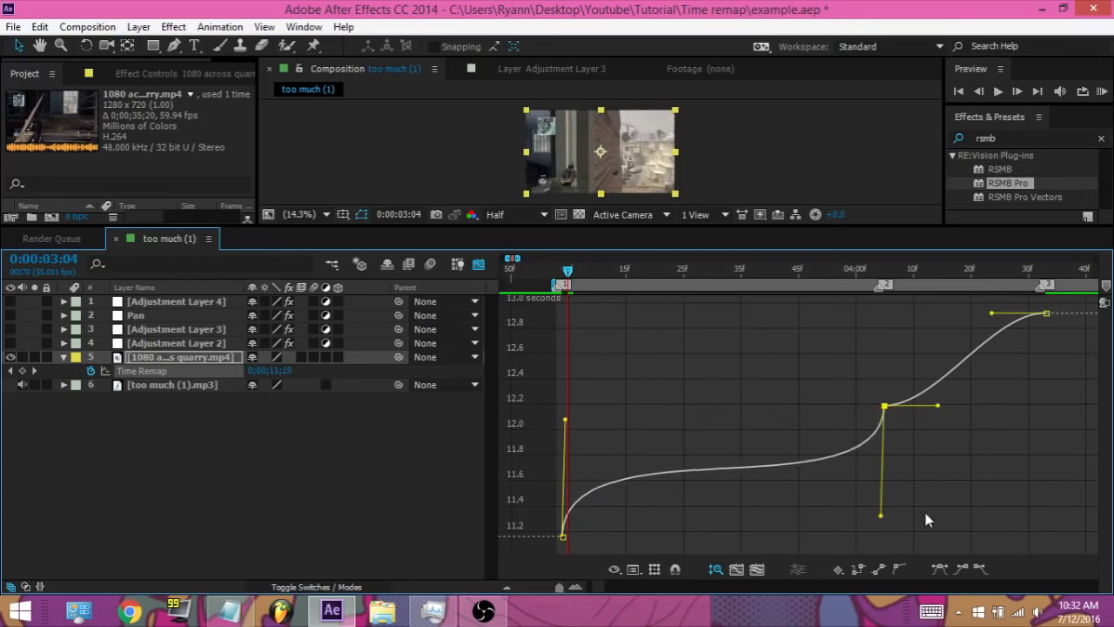
click(565, 423)
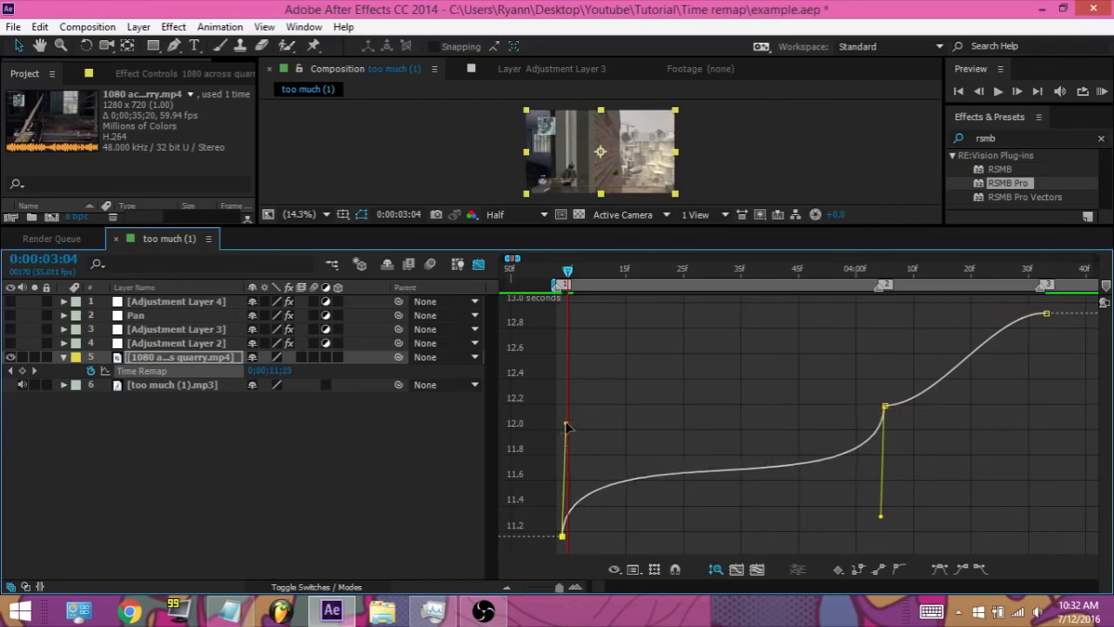
Slightly shorten the near-vertical curve handles between markers 1 and 2 and preview that section in an enlarged composition view
drag(567, 424, 566, 420)
drag(566, 355, 527, 436)
drag(532, 227, 532, 325)
drag(567, 373, 878, 372)
drag(564, 480, 565, 484)
drag(882, 533, 882, 526)
click(571, 372)
drag(573, 371, 787, 370)
key(space)
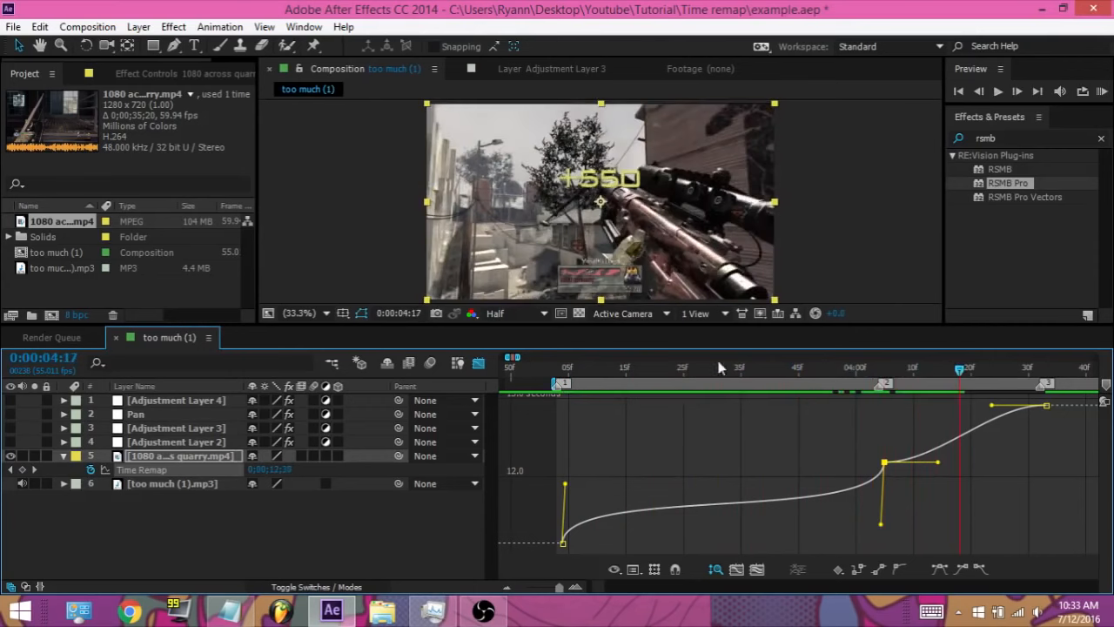
Reshape the curve between markers 2 and 3 with a near-vertical upward handle at the second keyframe and a near-vertical downward handle at the third
click(564, 367)
drag(564, 367, 937, 370)
drag(940, 466, 883, 420)
drag(991, 406, 1042, 449)
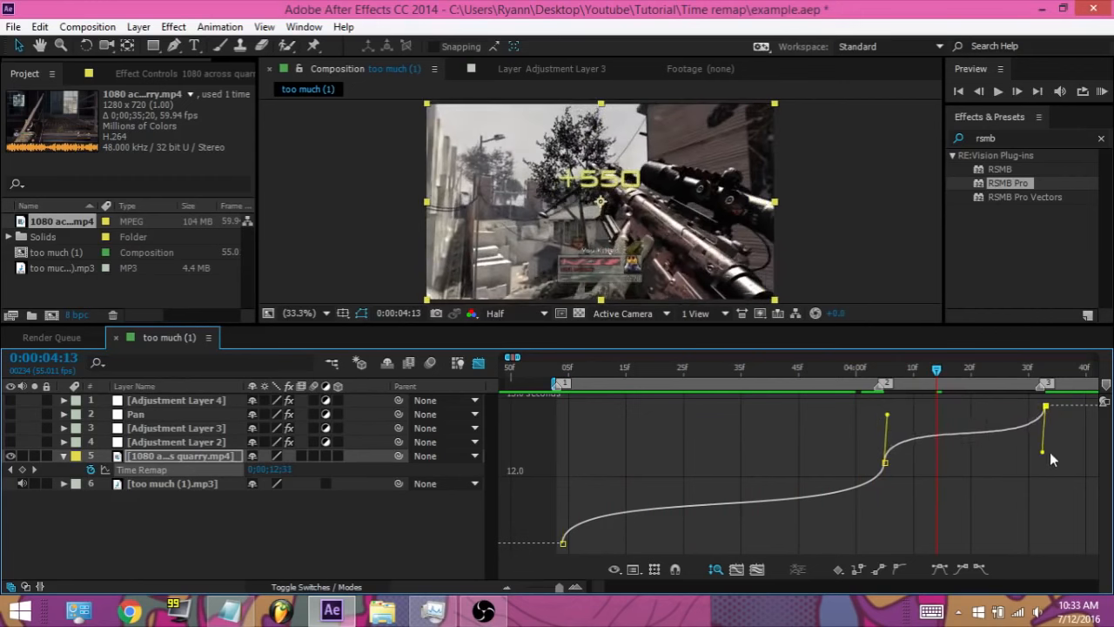
End the work area at 0:00:04:32 and preview the remapped section in an enlarged composition view
drag(937, 369, 1045, 373)
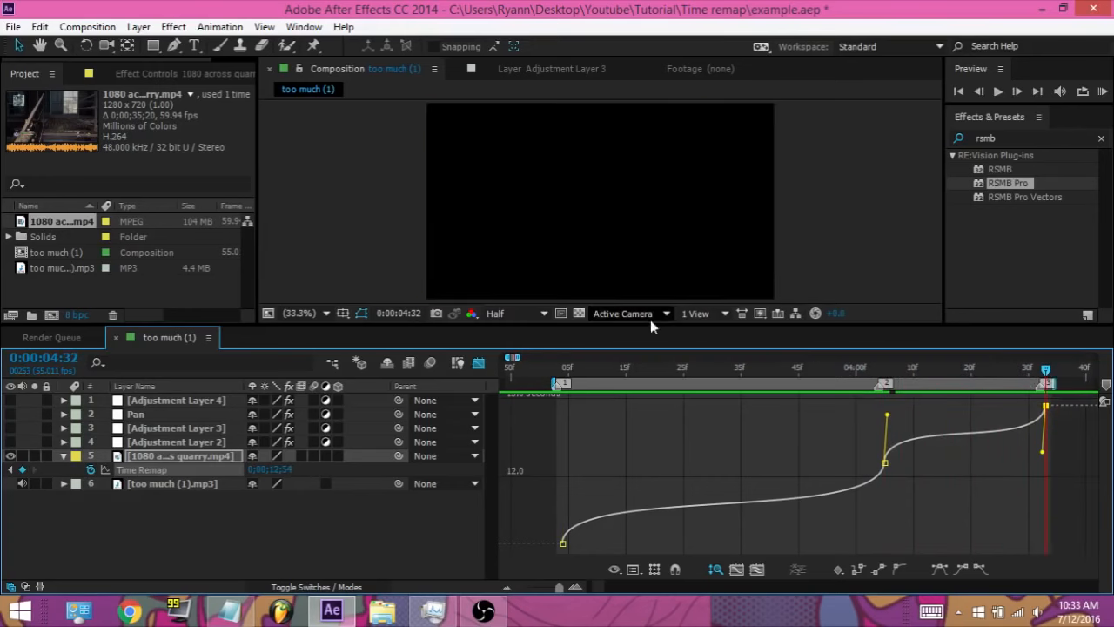
drag(647, 325, 643, 398)
click(1102, 91)
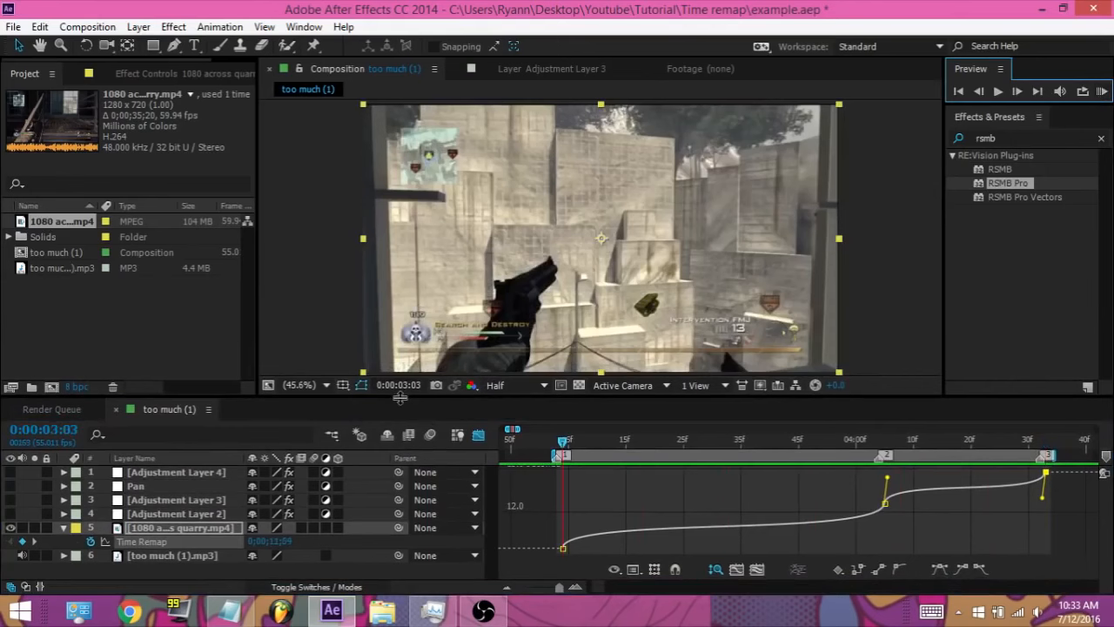
Leave the Graph Editor and trim the end of the quarry clip to 0:00:04:31
click(478, 435)
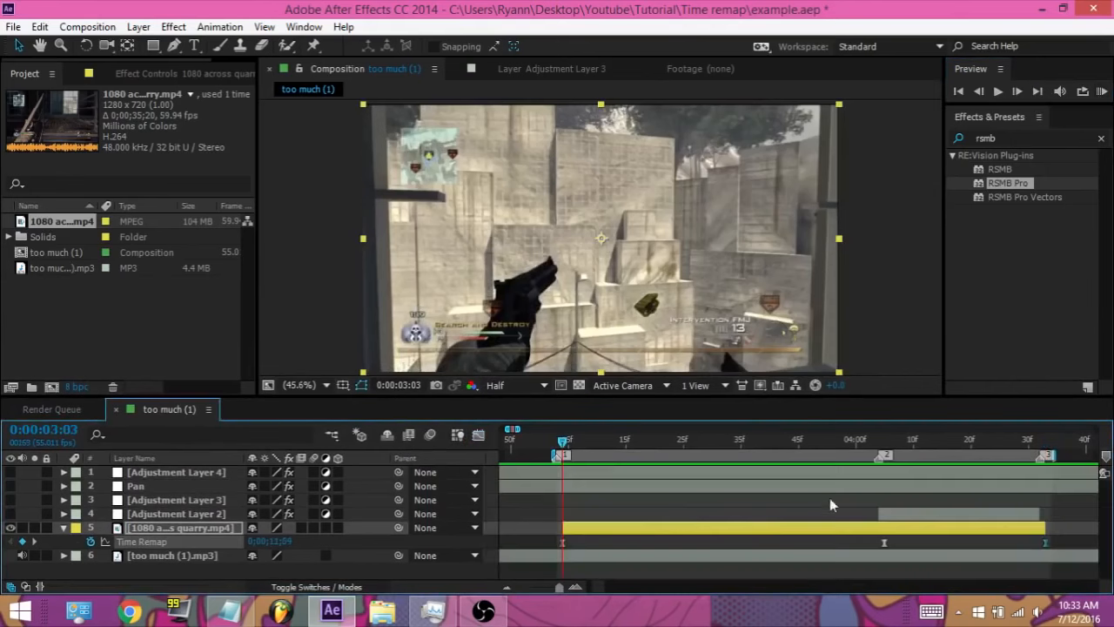
click(1039, 442)
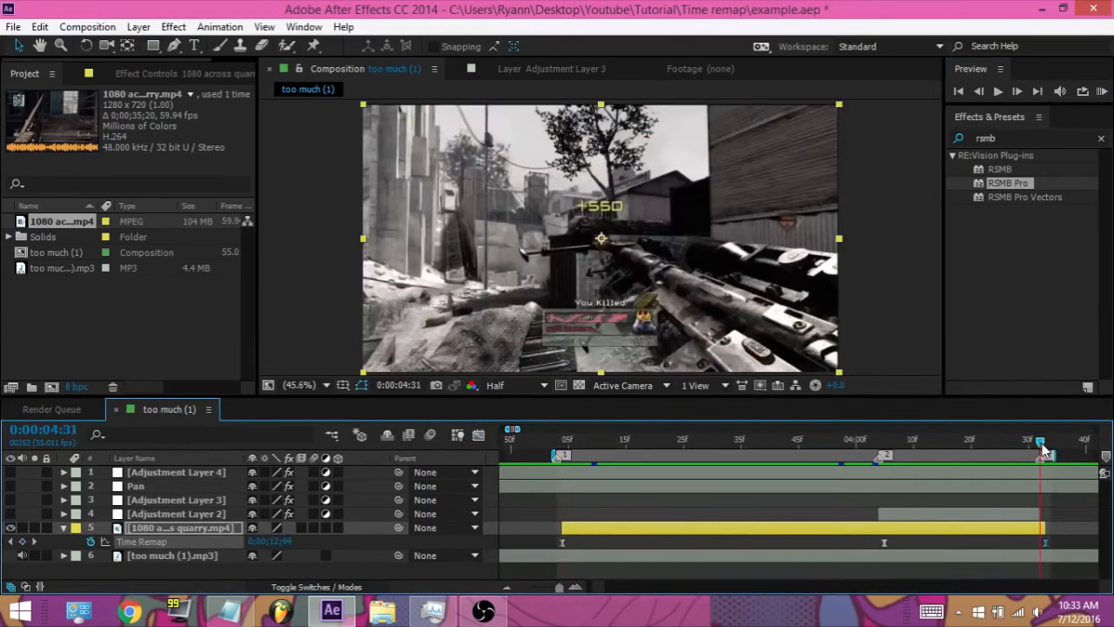
click(1049, 538)
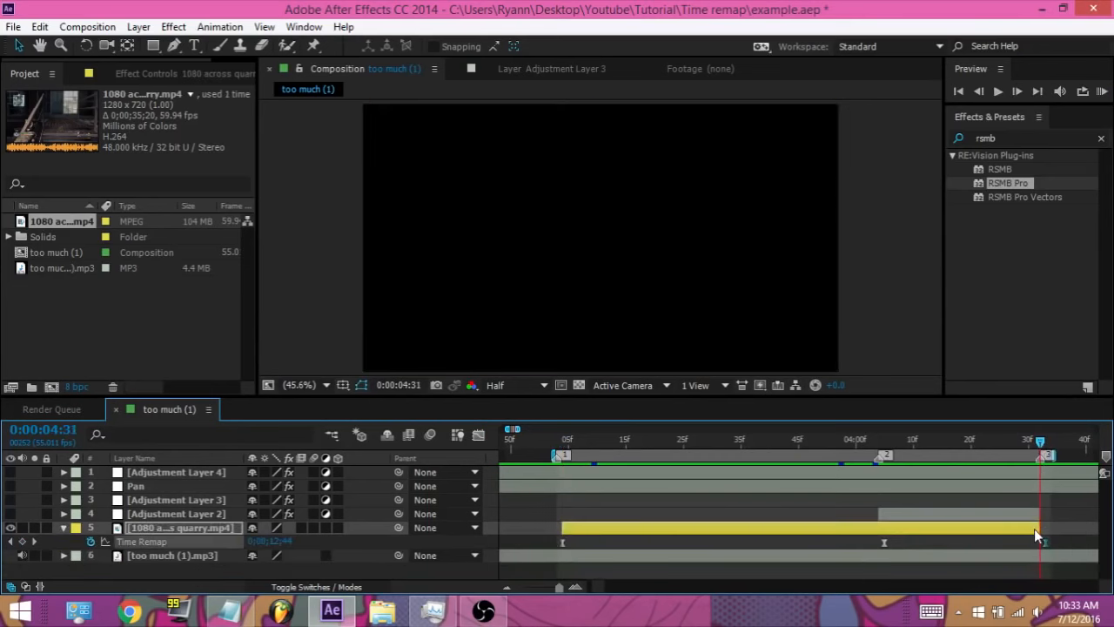
Add the quarry footage again above the first clip and make it start at 0:00:04:31
key(minus)
key(minus)
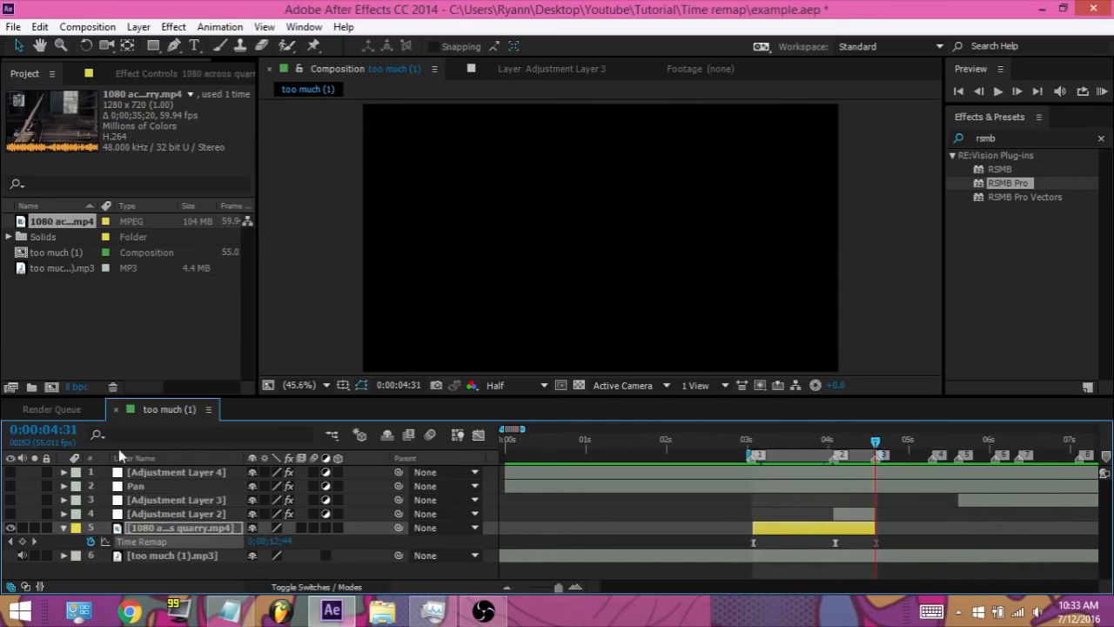
drag(75, 231, 169, 519)
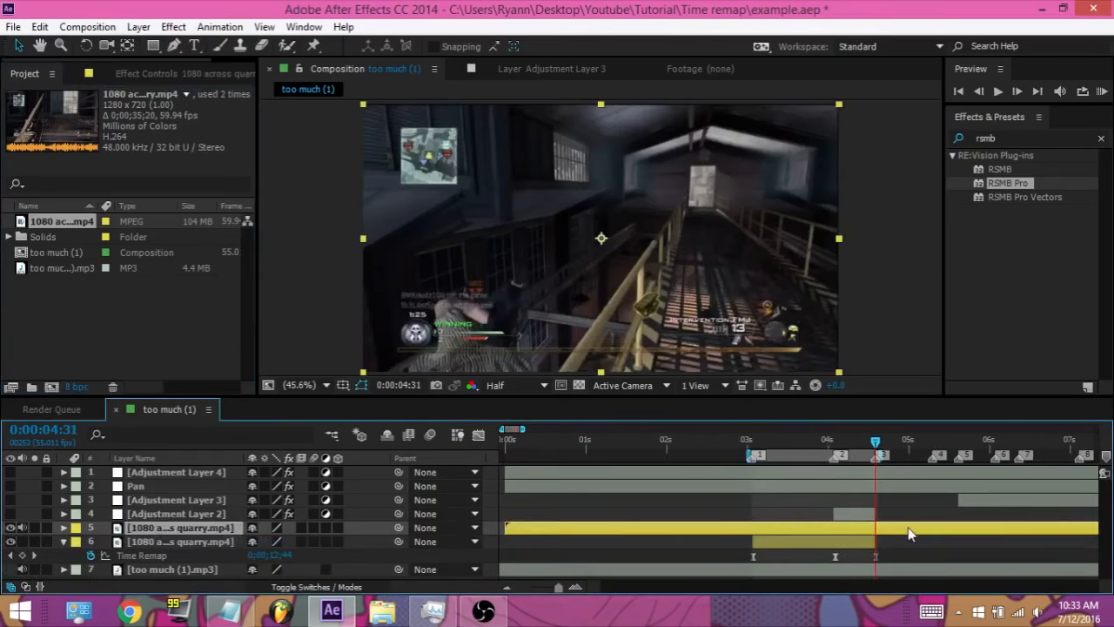
key(bracketleft)
key(equal)
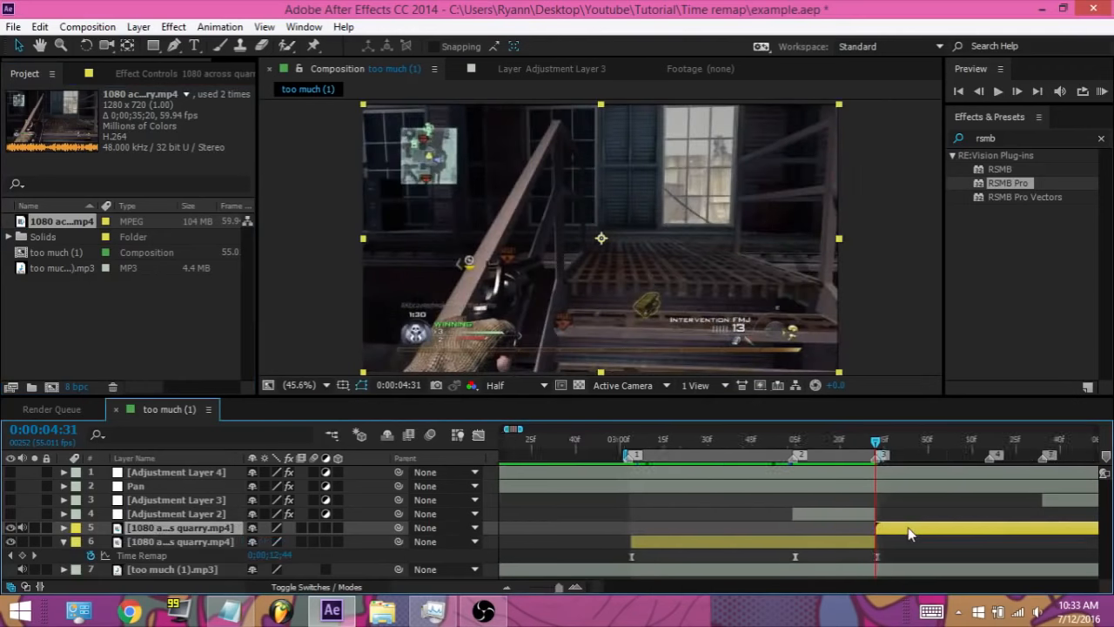
key(equal)
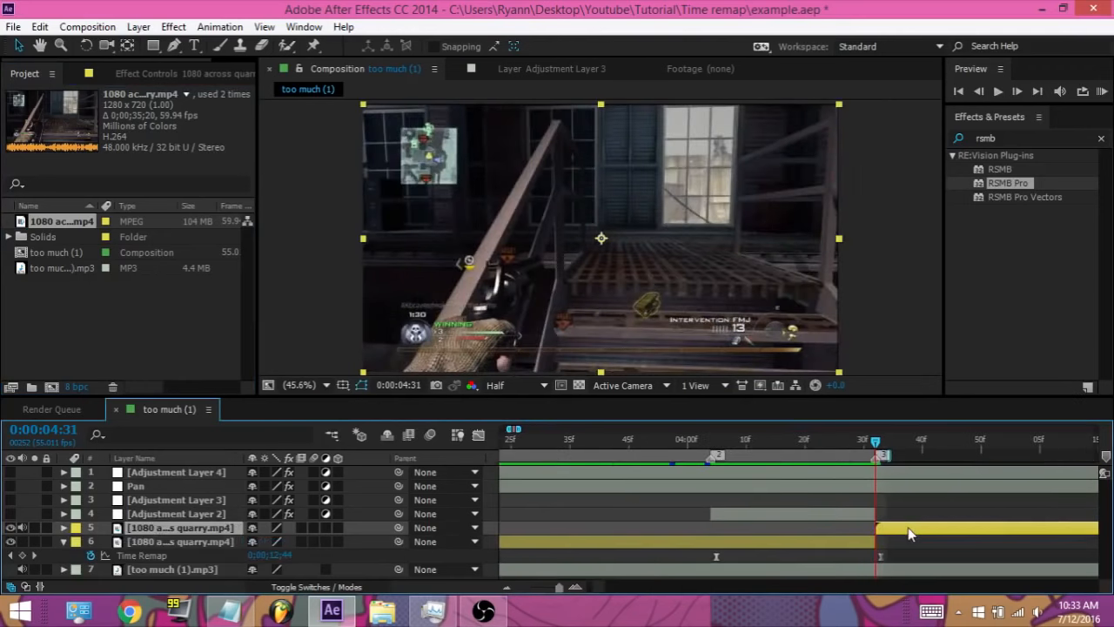
Enable time remapping on the second quarry clip and set its first keyframe to 0;00;19;42
key(ctrl+alt+t)
key(minus)
key(minus)
key(minus)
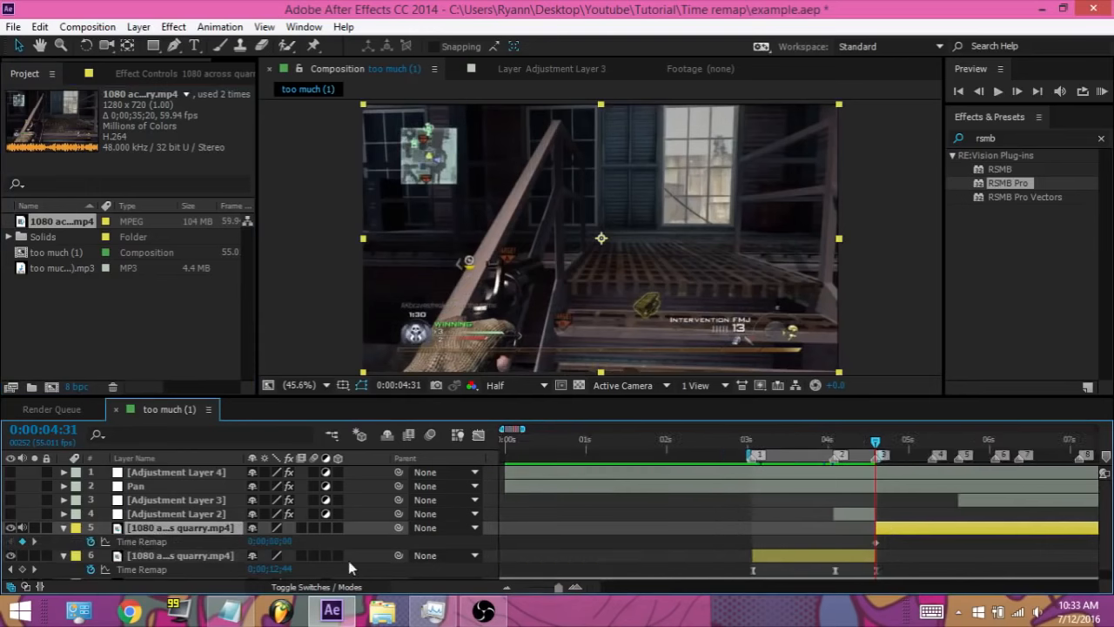
drag(278, 542, 458, 525)
drag(284, 549, 338, 547)
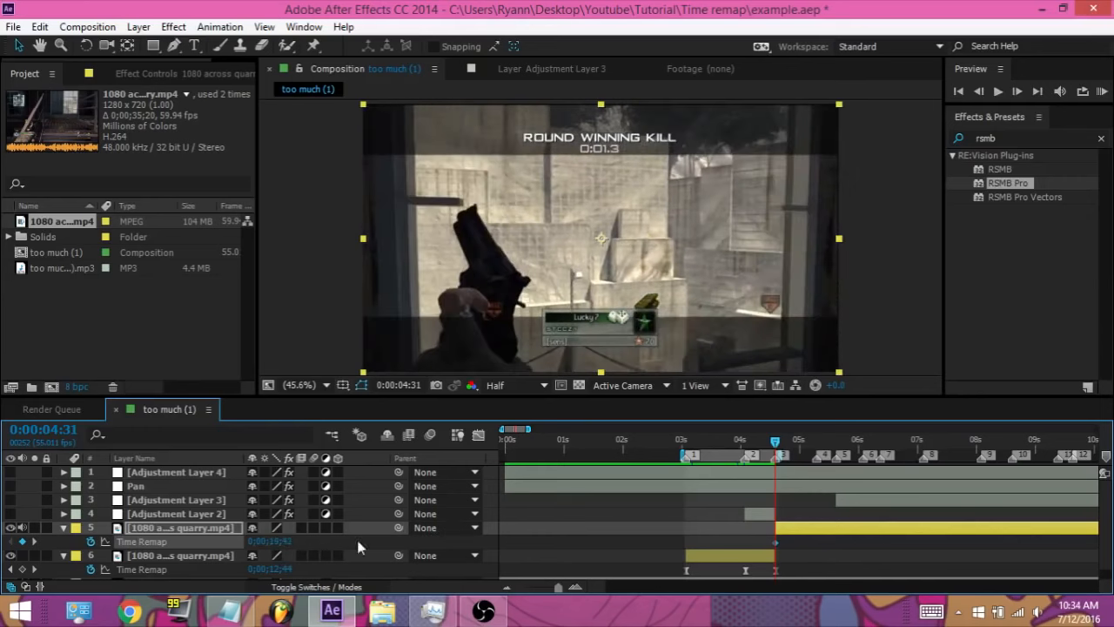
Add a Time Remap keyframe of 0;00;20;09 at marker 4, at 0:00:05:15, on the second quarry clip
key(equal)
key(equal)
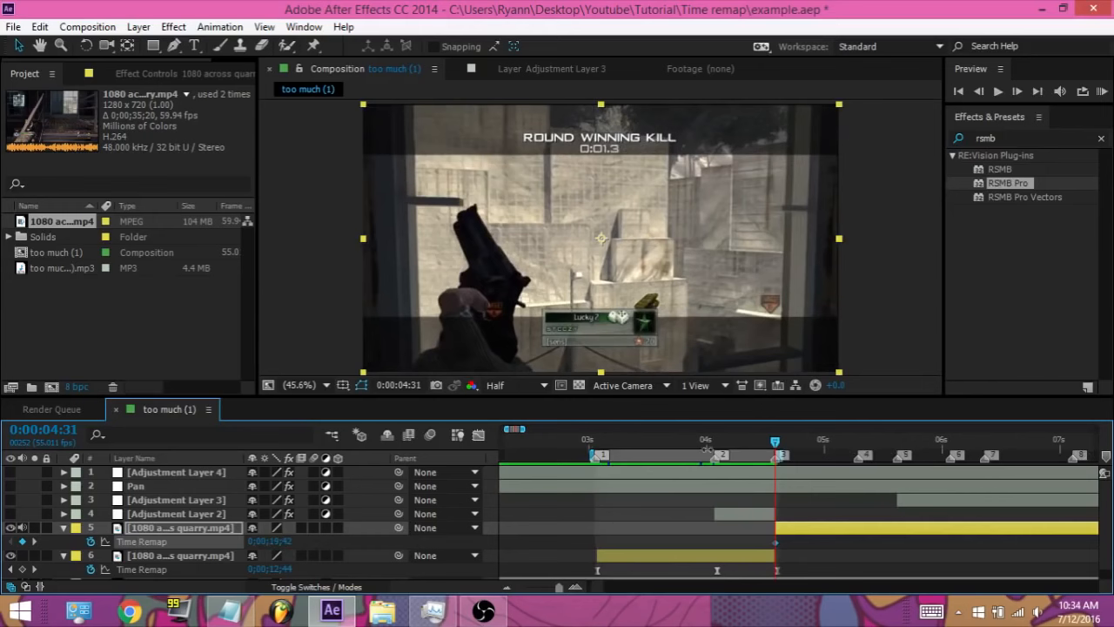
drag(776, 446, 944, 444)
drag(294, 548, 298, 543)
scroll(607, 590, right, 5)
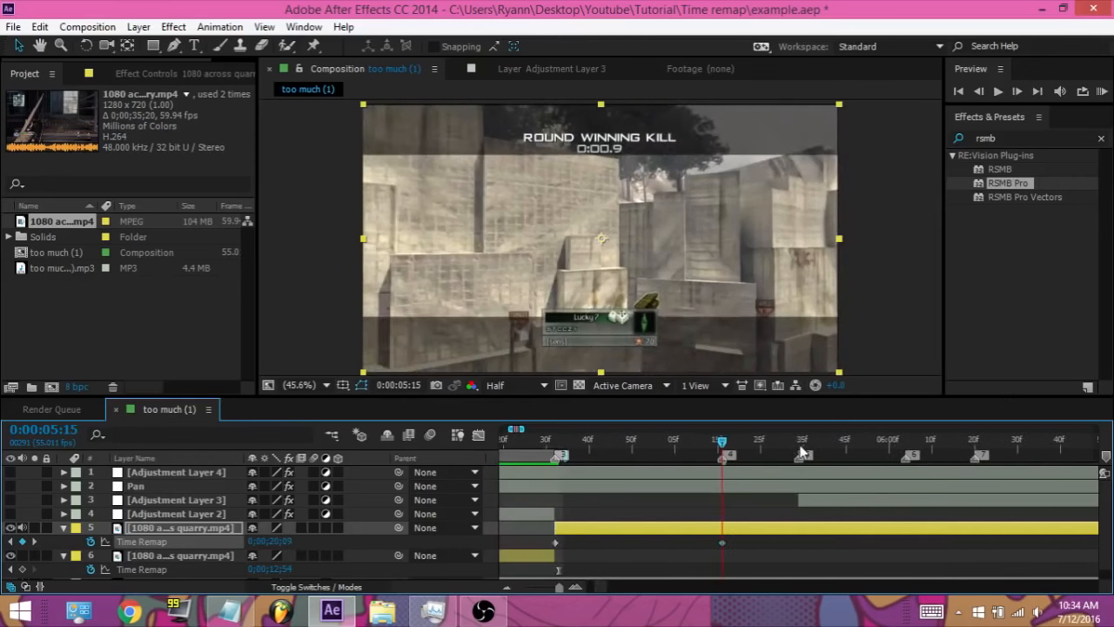
Add Time Remap keyframes at markers 5 and 6, advancing the second clip's footage at each one
click(800, 448)
drag(289, 541, 319, 545)
drag(810, 445, 905, 444)
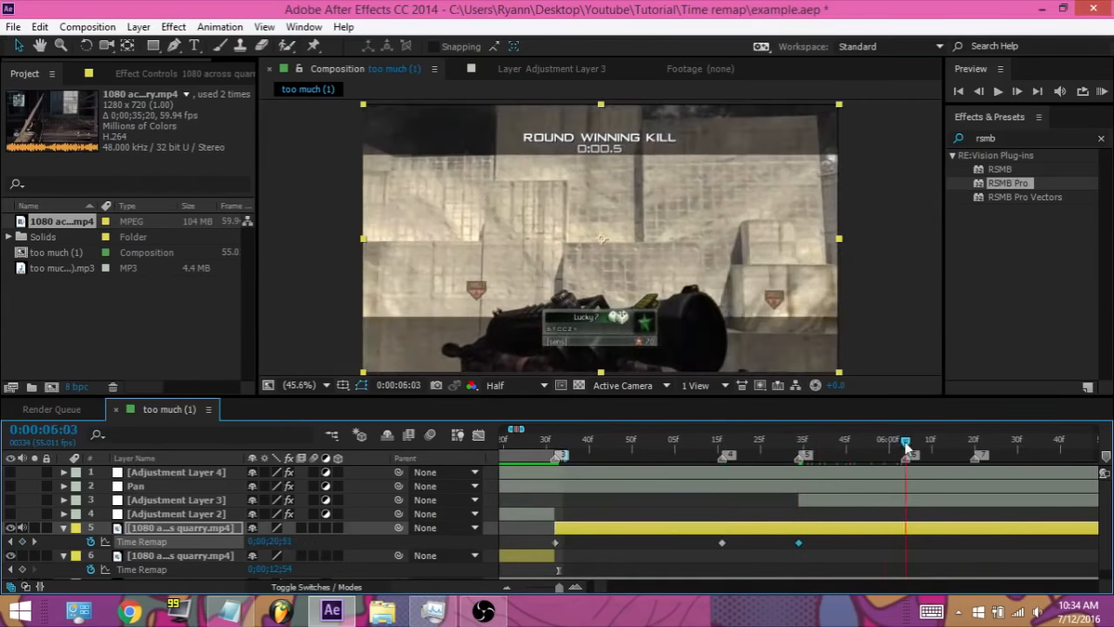
drag(289, 540, 319, 542)
Add a Time Remap keyframe of 0;00;22;47 at marker 7, at 0:00:06:19
drag(910, 446, 975, 448)
click(296, 550)
drag(299, 541, 363, 552)
key(minus)
key(equal)
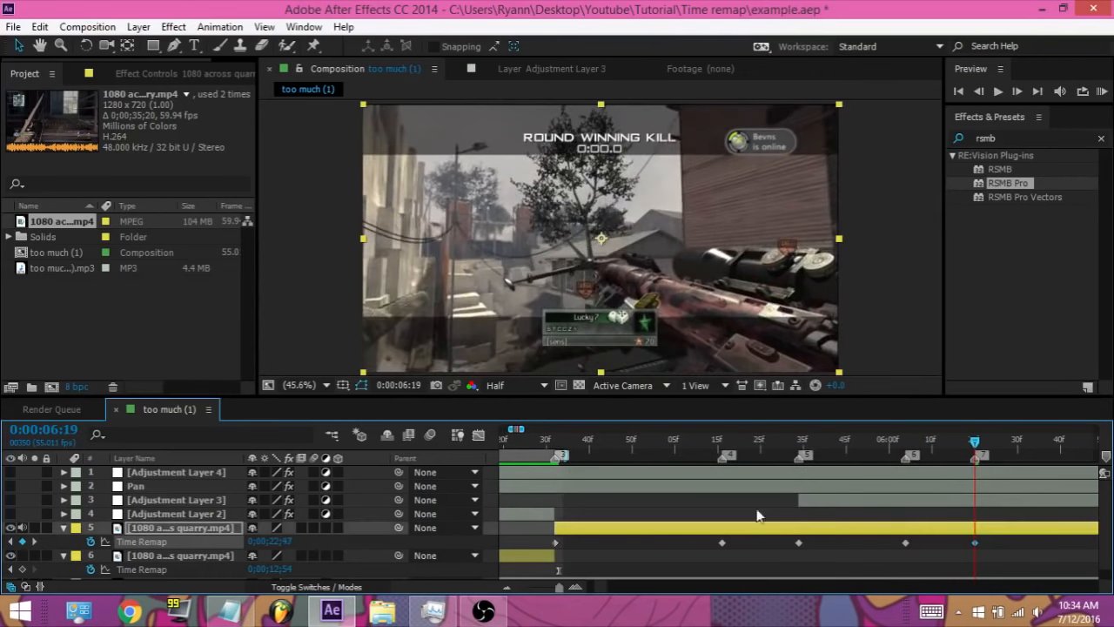
Cut off the second quarry clip after 0:00:06:19 and delete the leftover Time Remap keyframe far beyond its end
key(ctrl+shift+d)
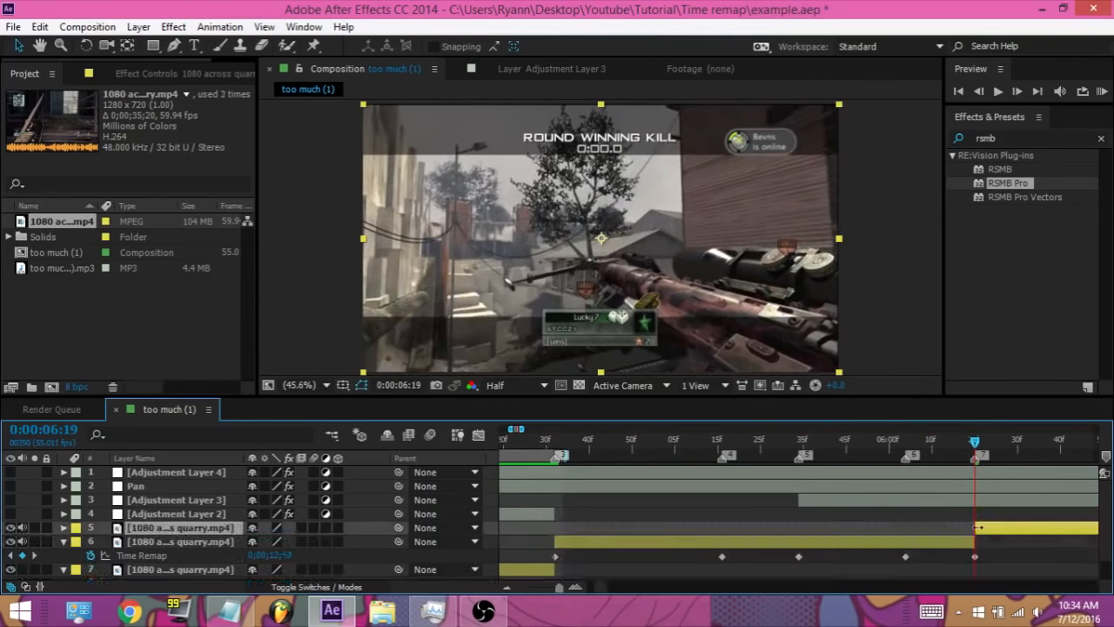
key(Delete)
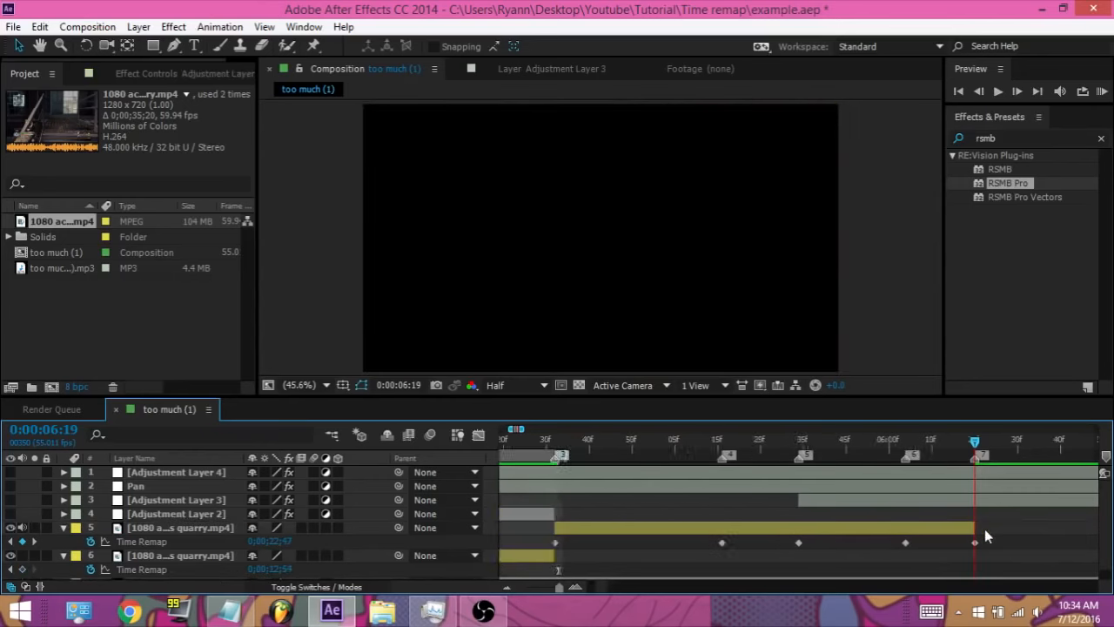
key(minus)
key(minus)
key(minus)
key(minus)
key(minus)
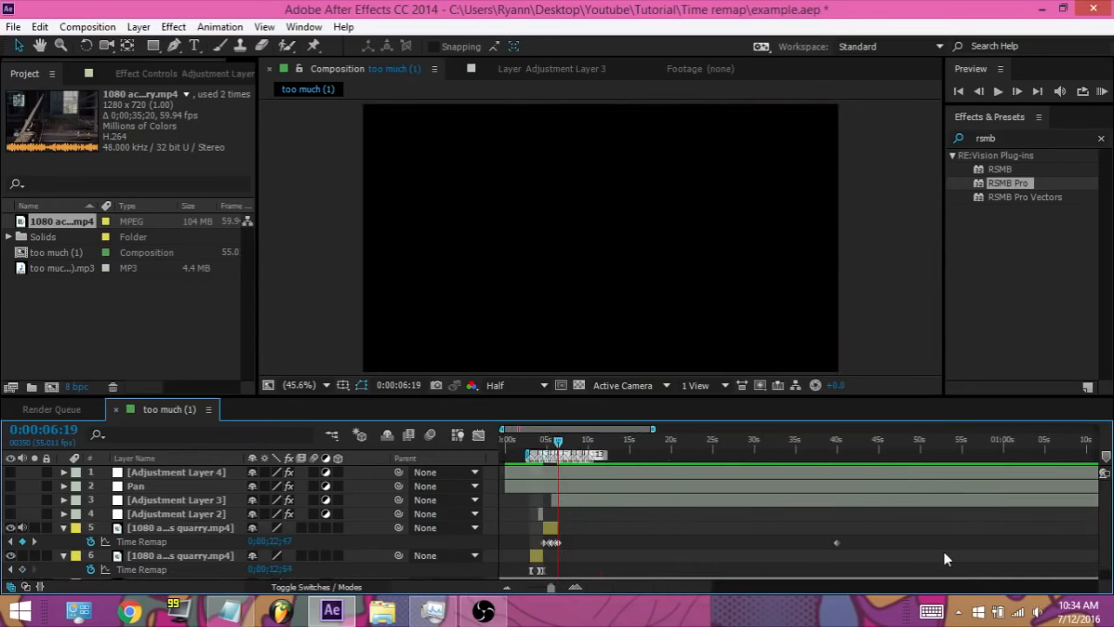
click(837, 542)
key(Delete)
Apply Easy Ease to all five Time Remap keyframes of the second quarry clip
key(equal)
key(equal)
key(equal)
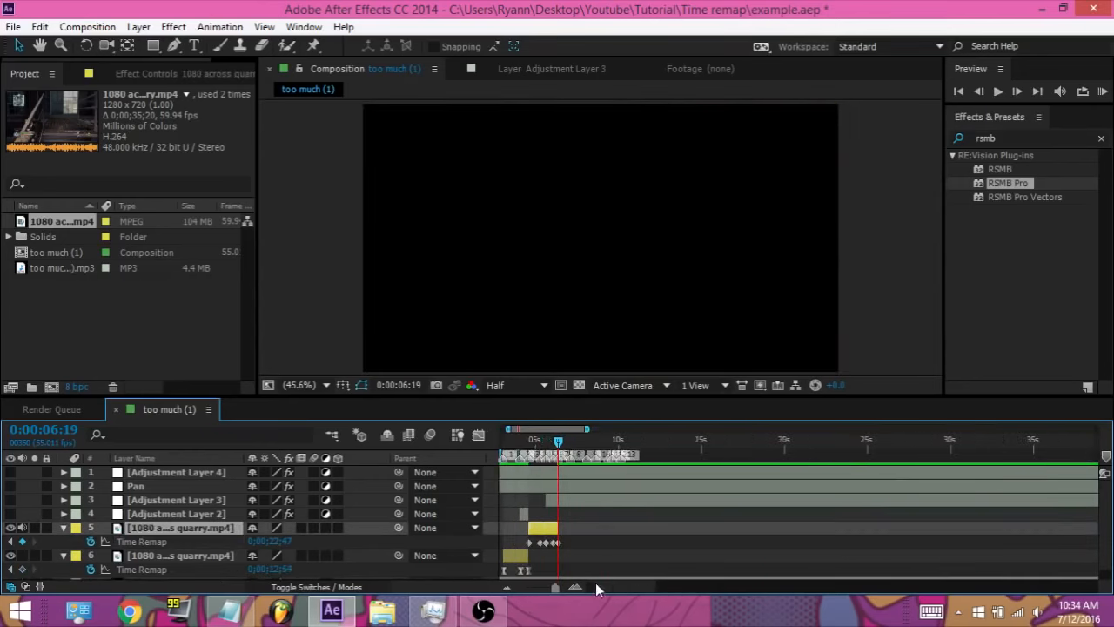
drag(600, 586, 597, 586)
drag(670, 540, 494, 548)
key(F9)
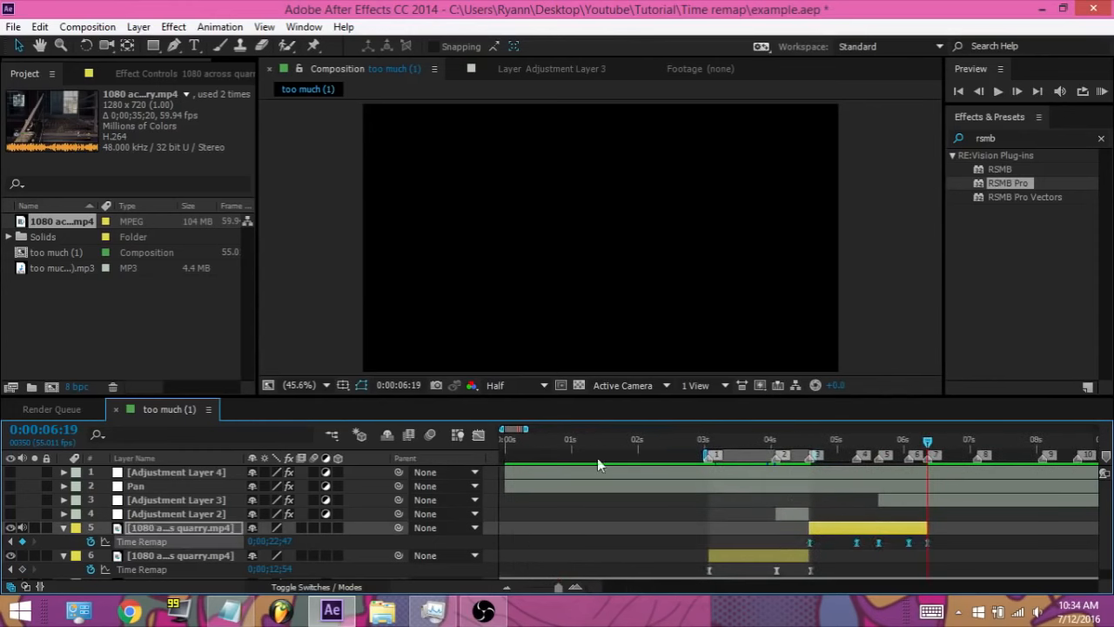
Display the second clip's Time Remap curve in the Graph Editor with a taller timeline area, undoing the accidental deletion of the clip
click(478, 435)
drag(754, 398, 754, 232)
drag(810, 276, 921, 271)
key(Delete)
key(ctrl+z)
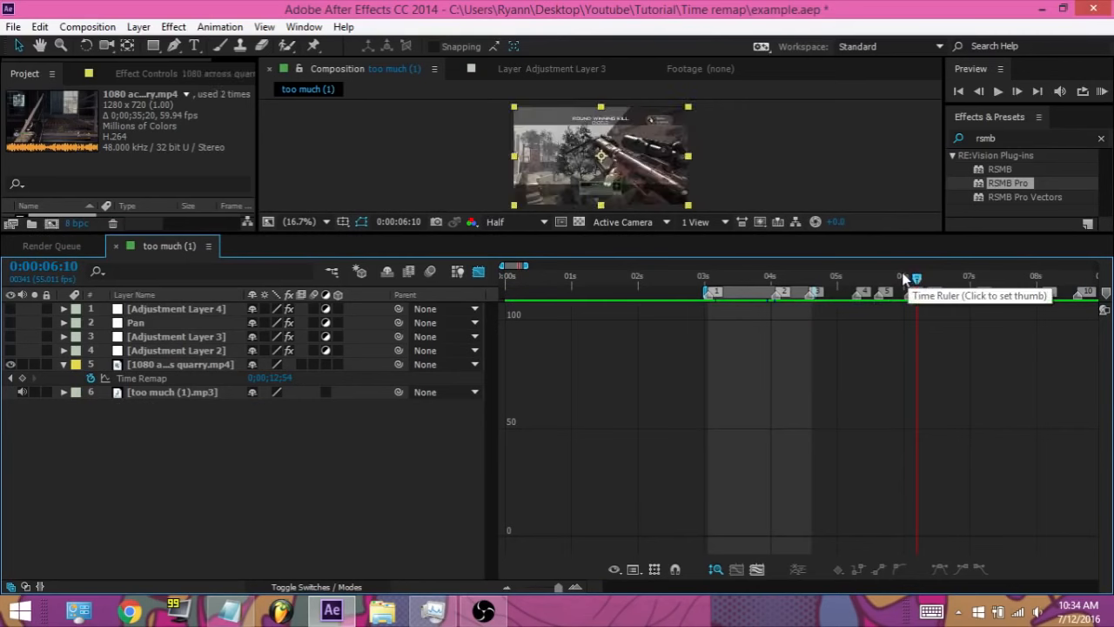
key(equal)
click(697, 292)
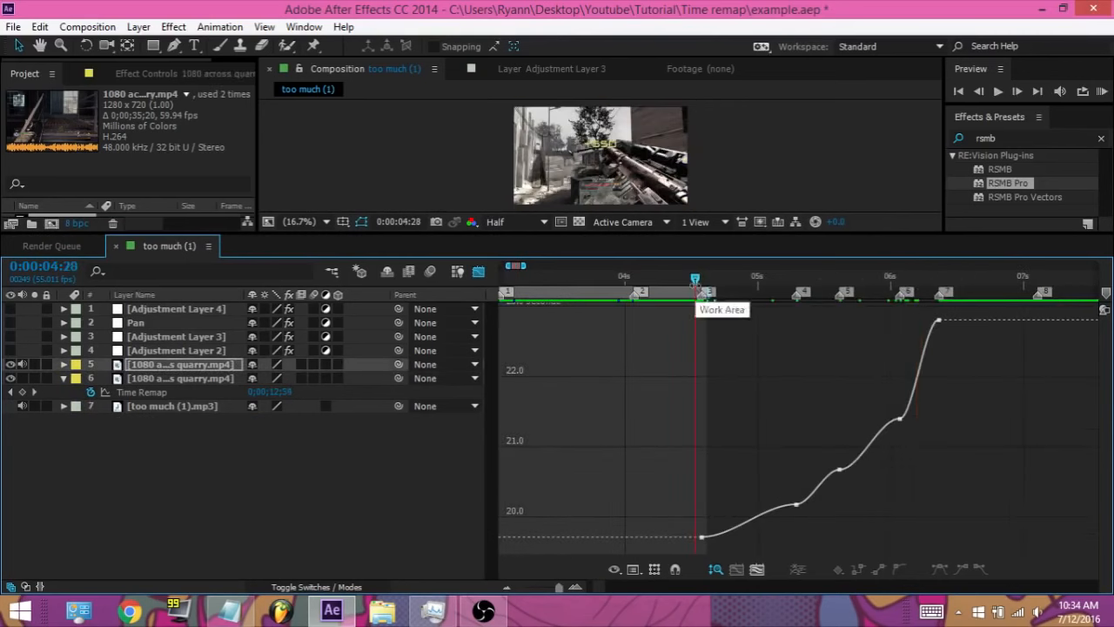
Reshape the second clip's curve between markers 3 and 4 with a near-vertical upward handle at marker 3 and a downward one at marker 4
key(equal)
key(equal)
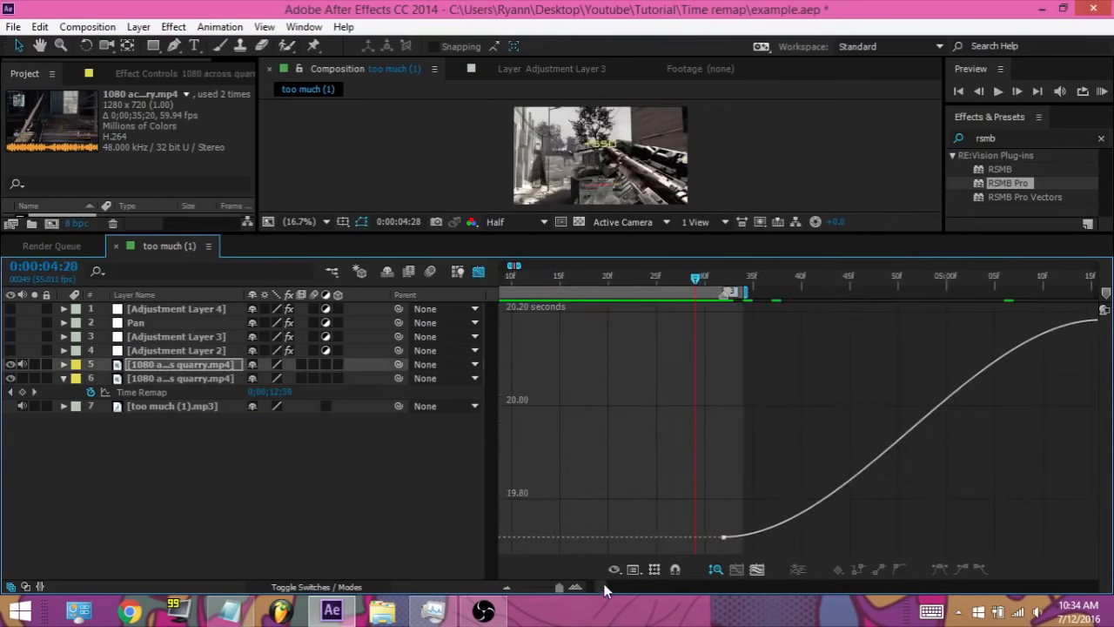
key(minus)
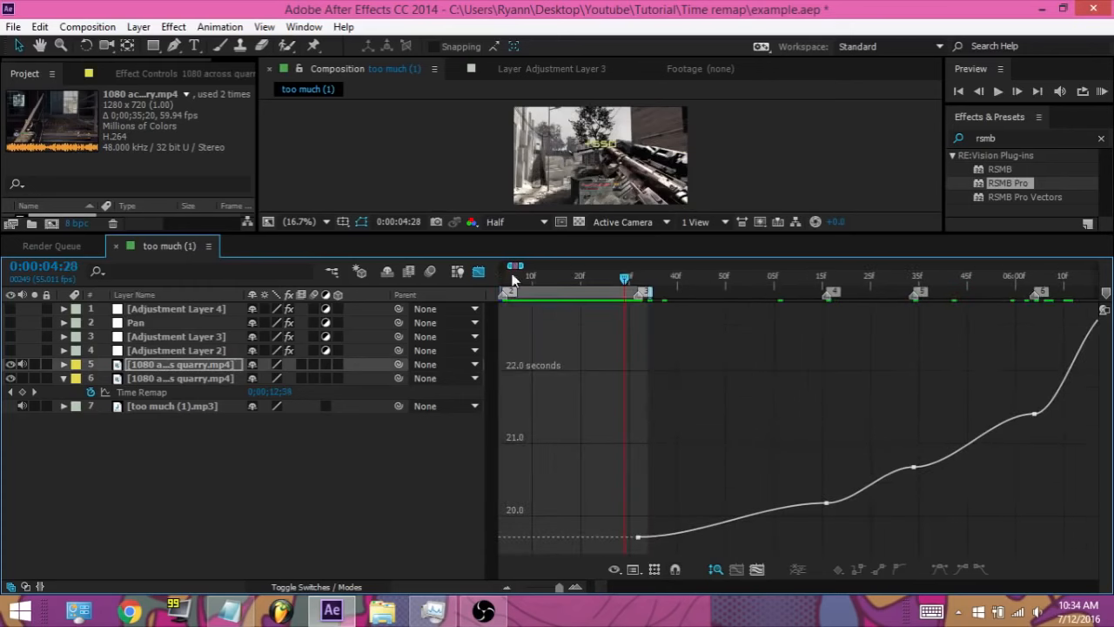
drag(522, 265, 519, 265)
drag(730, 277, 763, 282)
key(equal)
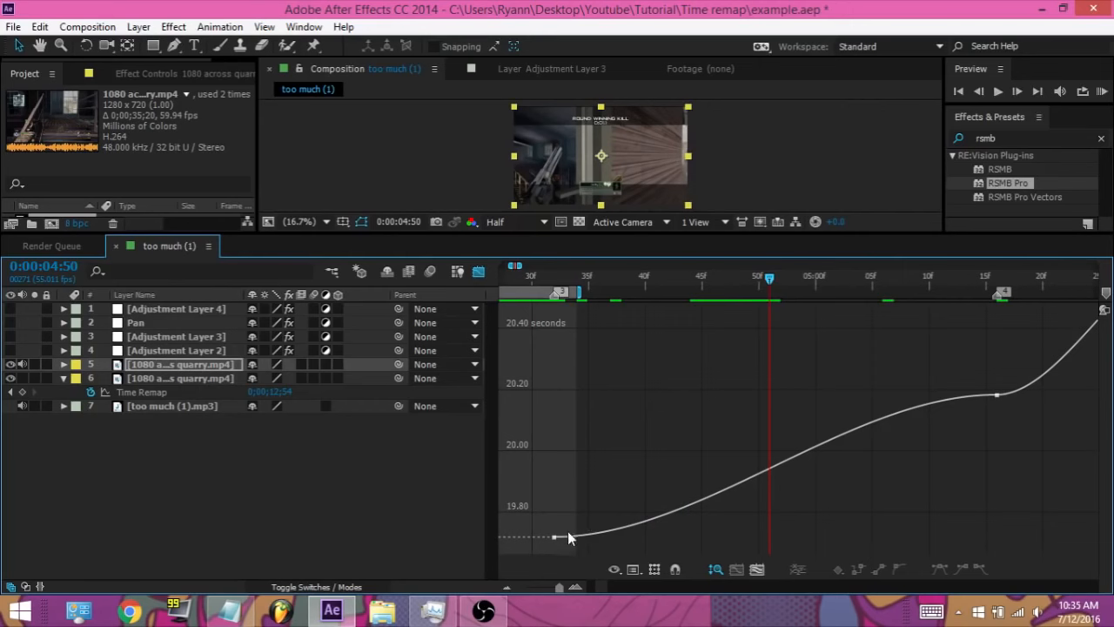
click(554, 538)
drag(698, 538, 559, 421)
drag(849, 396, 1020, 507)
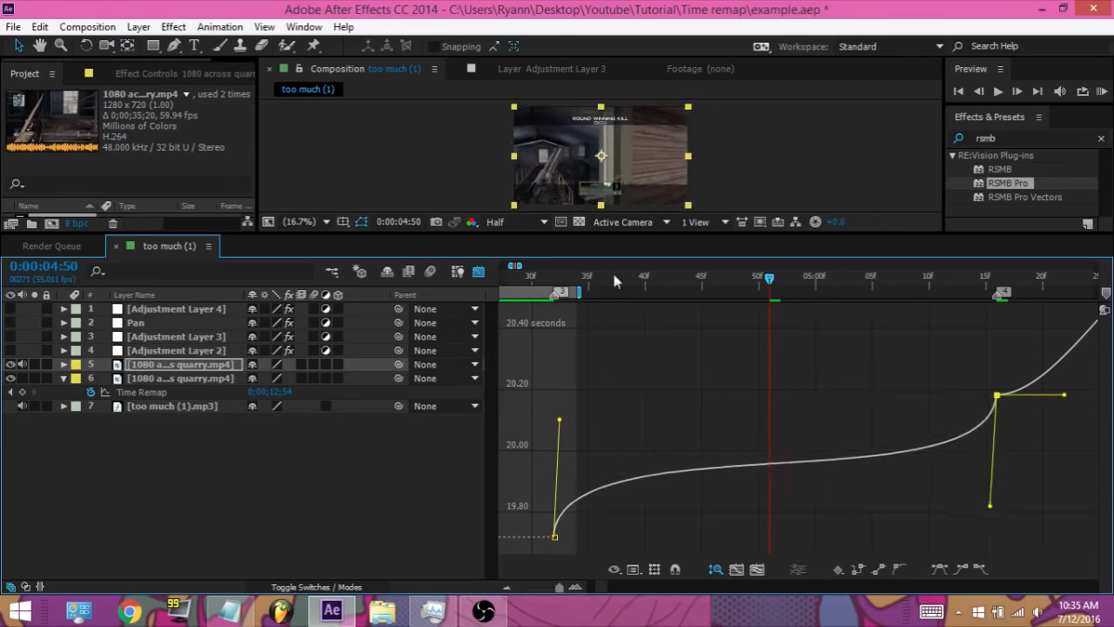
Shorten both curve handles between markers 3 and 4 while checking the motion, to soften the speed change
drag(545, 278, 850, 279)
drag(563, 425, 559, 444)
click(556, 279)
drag(582, 284, 1012, 299)
drag(545, 281, 1021, 282)
drag(990, 510, 990, 489)
drag(559, 445, 559, 468)
drag(543, 281, 1083, 292)
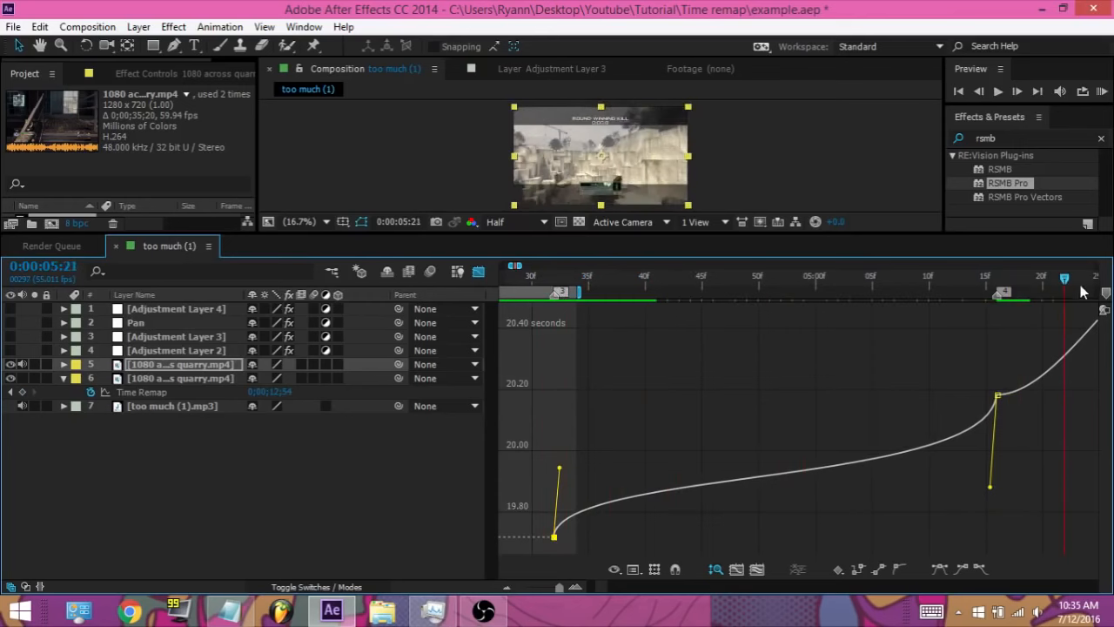
Shape the curve between markers 4 and 5 with near-vertical upward and downward handles, shortening the marker 4 handle after checking the motion
drag(601, 591, 603, 591)
drag(704, 493, 708, 435)
drag(838, 408, 928, 467)
drag(672, 293, 860, 293)
click(716, 456)
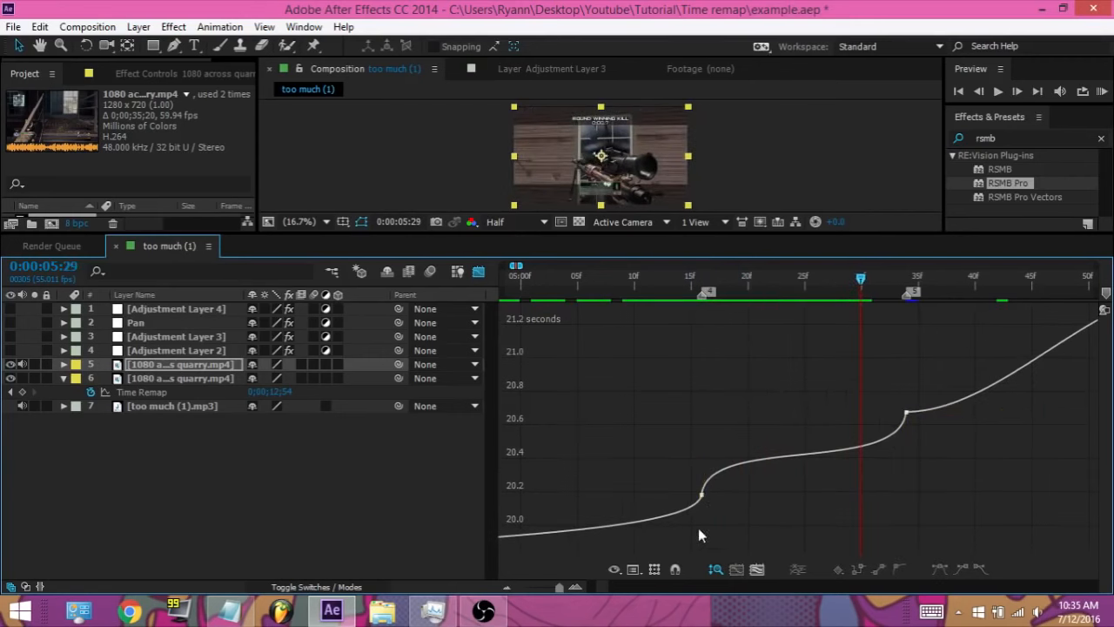
click(702, 498)
mouse_move(709, 430)
mouse_down()
mouse_move(708, 535)
mouse_move(709, 451)
mouse_up()
drag(686, 279, 916, 299)
Reshape the curve between markers 5 and 6 with a steep upward handle at marker 5 and a downward one at marker 6, and check the motion
drag(594, 587, 603, 587)
click(614, 503)
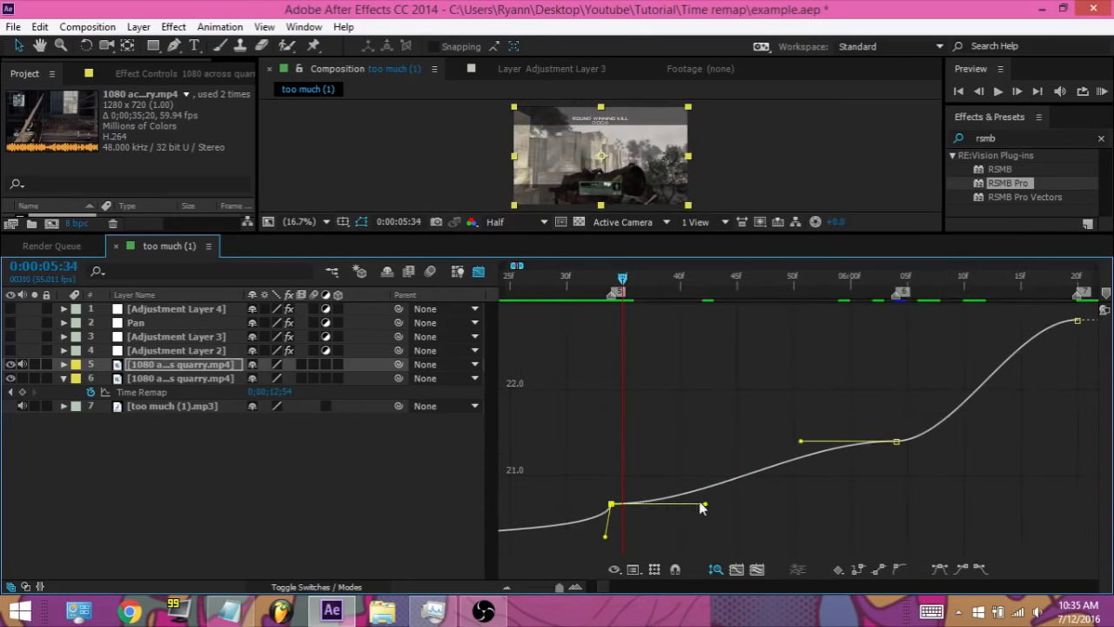
drag(705, 504, 617, 463)
drag(800, 442, 889, 489)
drag(620, 279, 997, 294)
Reshape the curve between markers 6 and 7 with a long upward handle at marker 6 and a downward one at marker 7, and check the motion
mouse_move(955, 447)
mouse_down()
mouse_move(857, 350)
mouse_move(902, 335)
mouse_up()
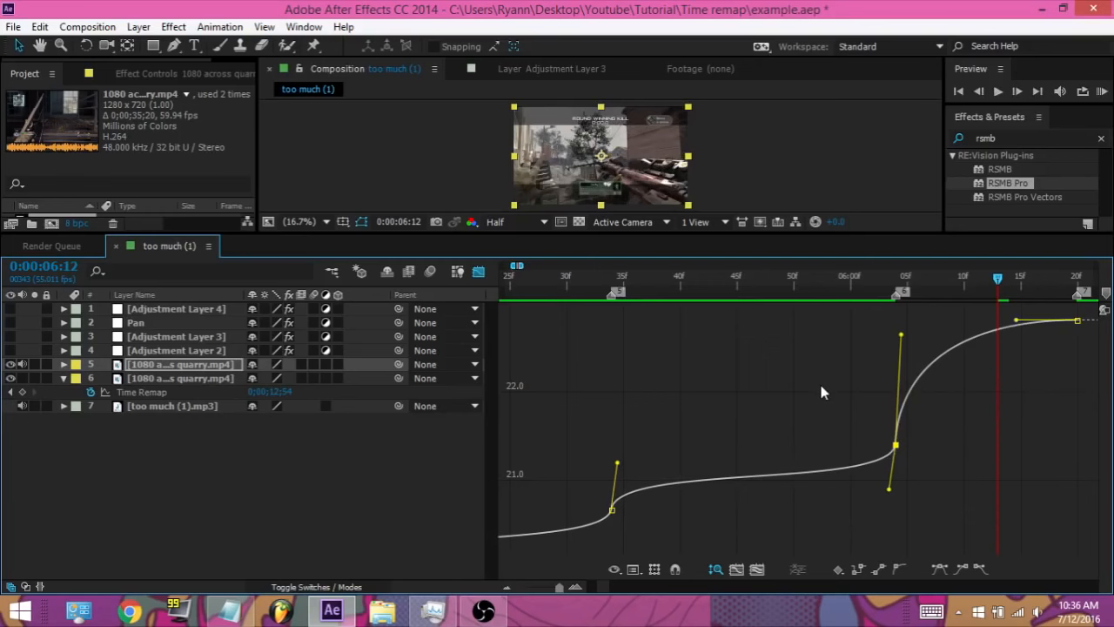
click(1085, 346)
click(1078, 324)
drag(1021, 326, 1100, 434)
drag(879, 280, 1086, 295)
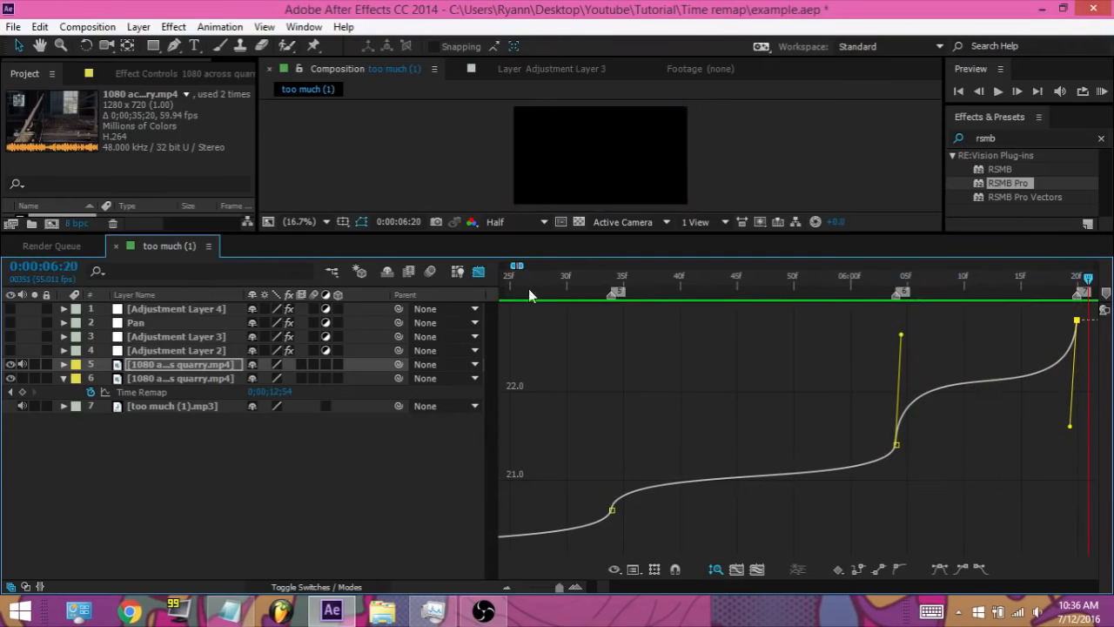
Return to the layer bars and try to end the work area at 0:00:06:18, with both remapped clips in view
click(478, 272)
click(1073, 291)
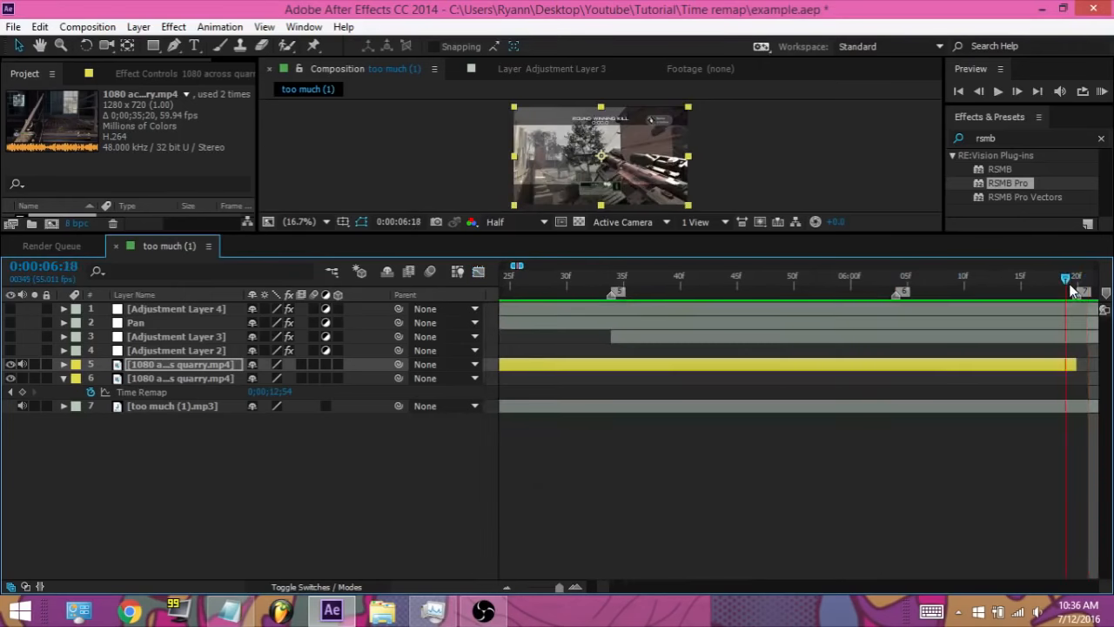
key(n)
key(ctrl+z)
key(ctrl+z)
key(minus)
key(minus)
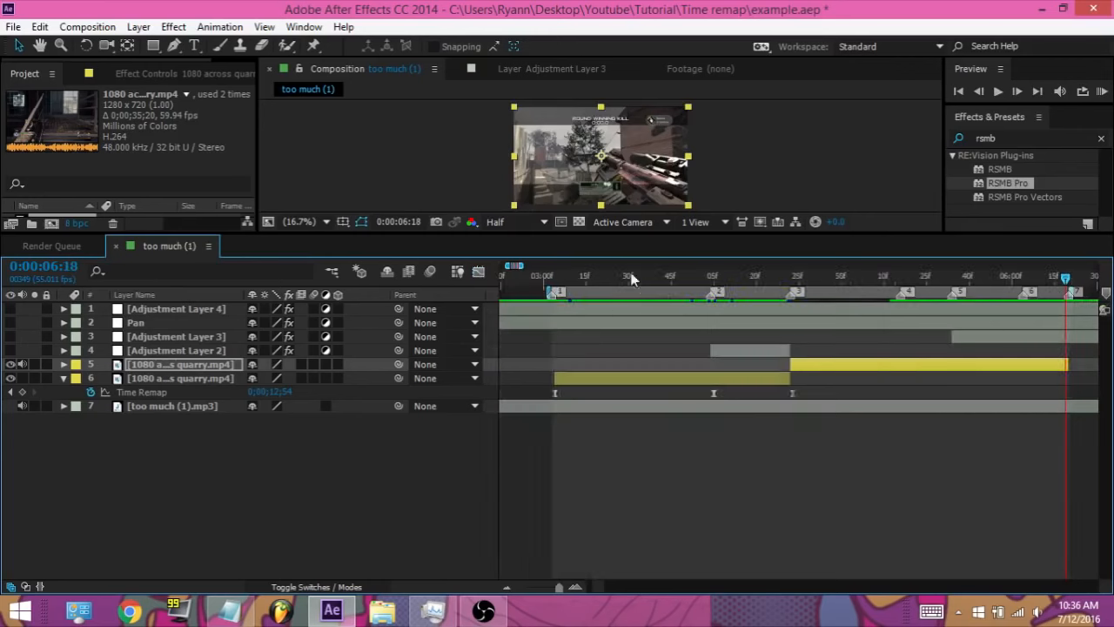
Enlarge the composition view and preview the two remapped clips against the music
drag(537, 235, 538, 405)
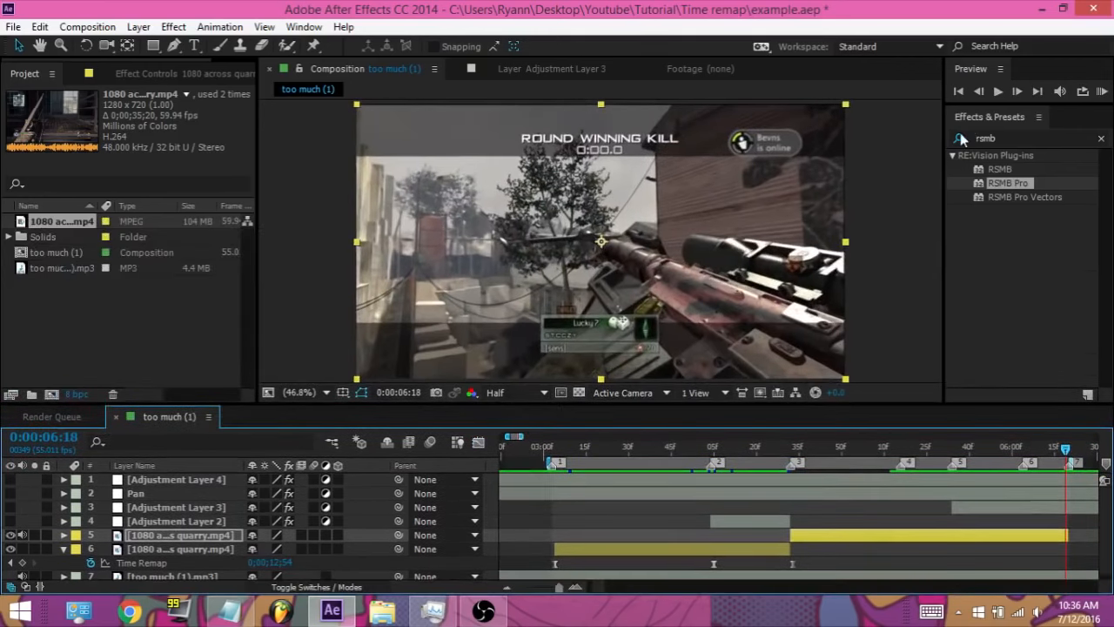
click(1103, 91)
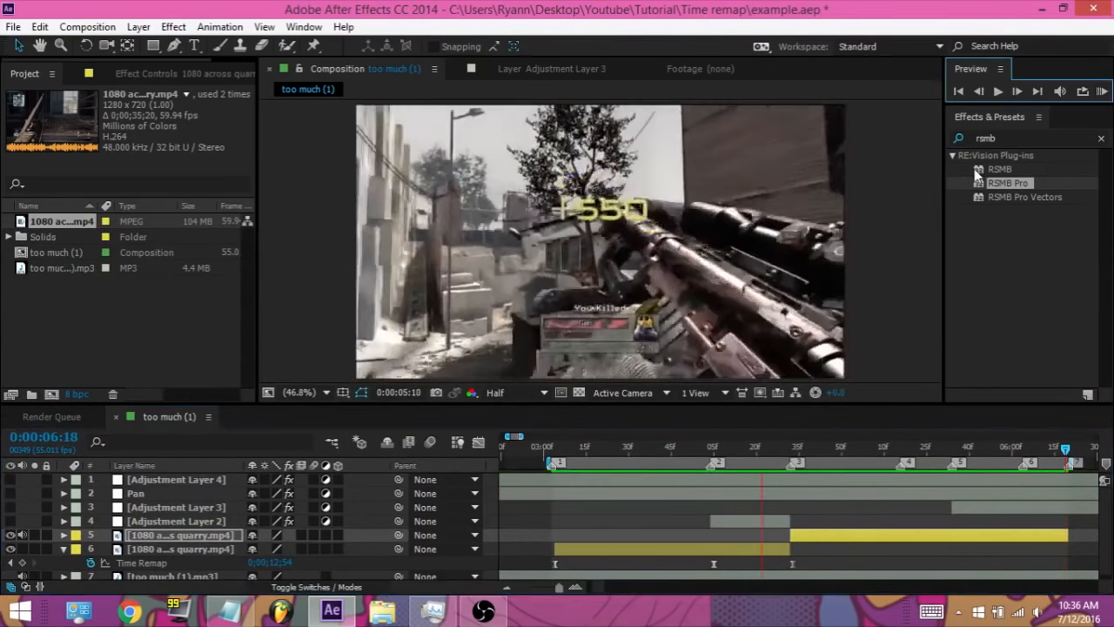
drag(1034, 450, 975, 451)
click(1104, 91)
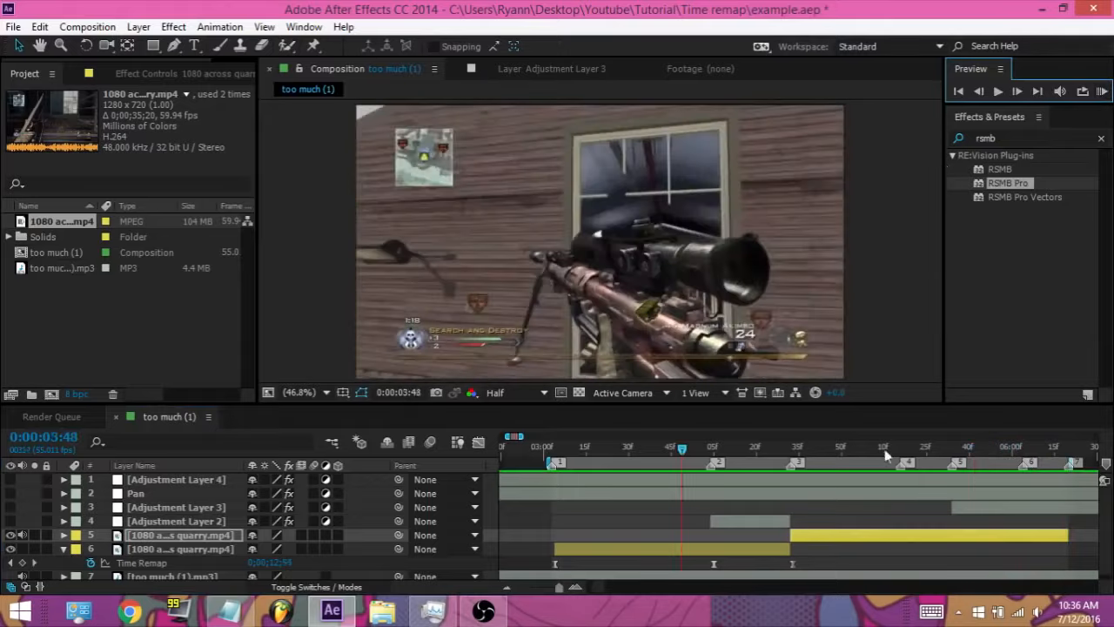
At marker 5 (0:00:05:33), reveal the second clip's keyframes and set its Time Remap value to 0;00;21;23
click(950, 462)
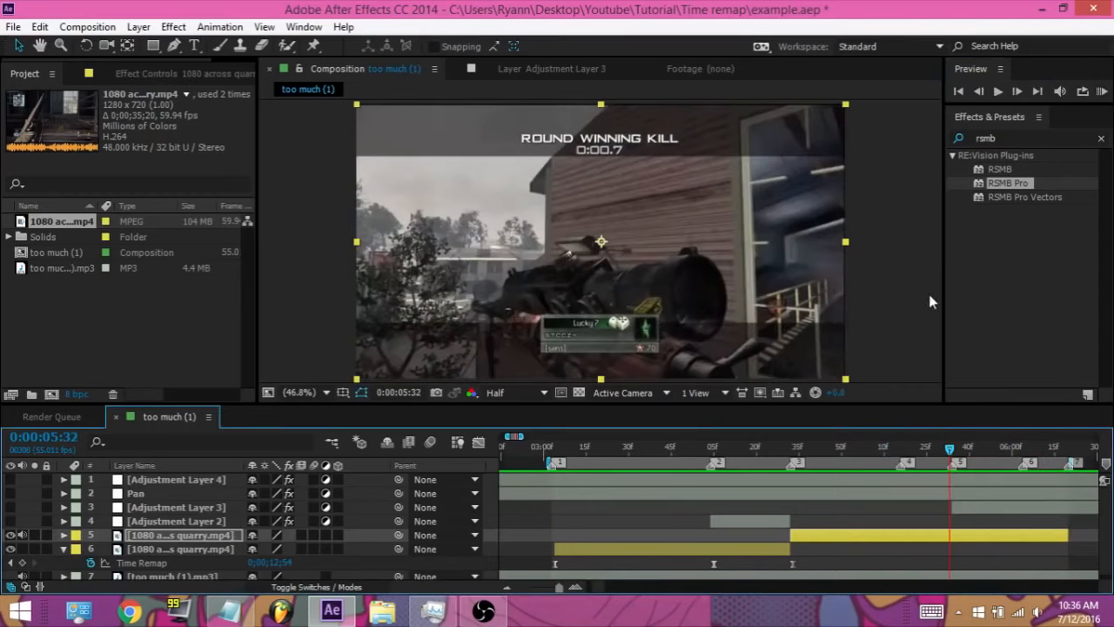
drag(560, 451, 950, 448)
click(949, 500)
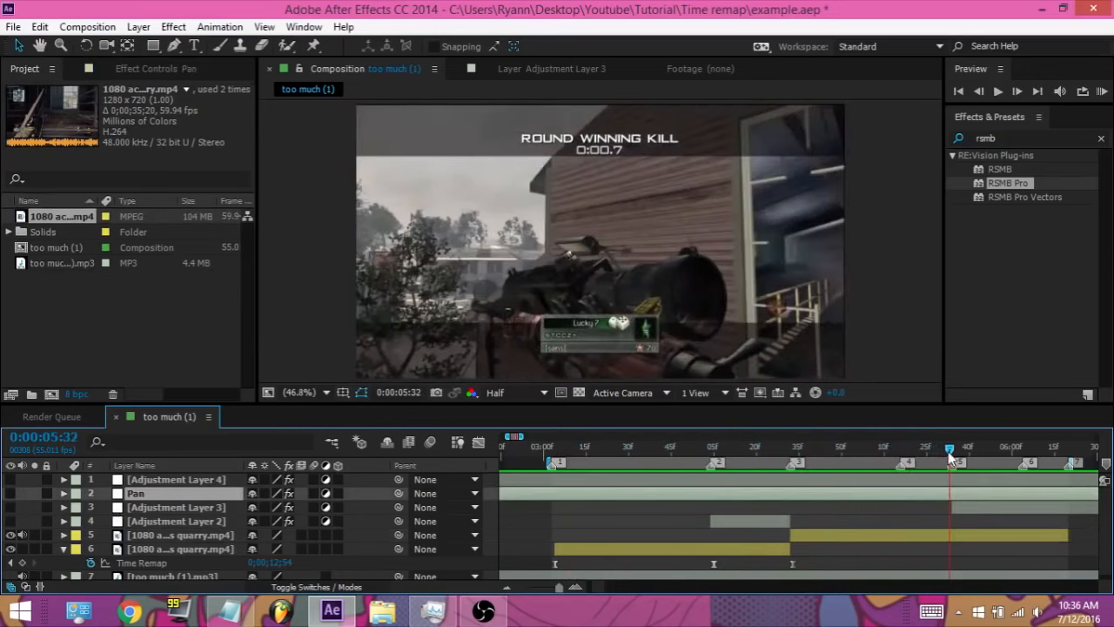
click(955, 452)
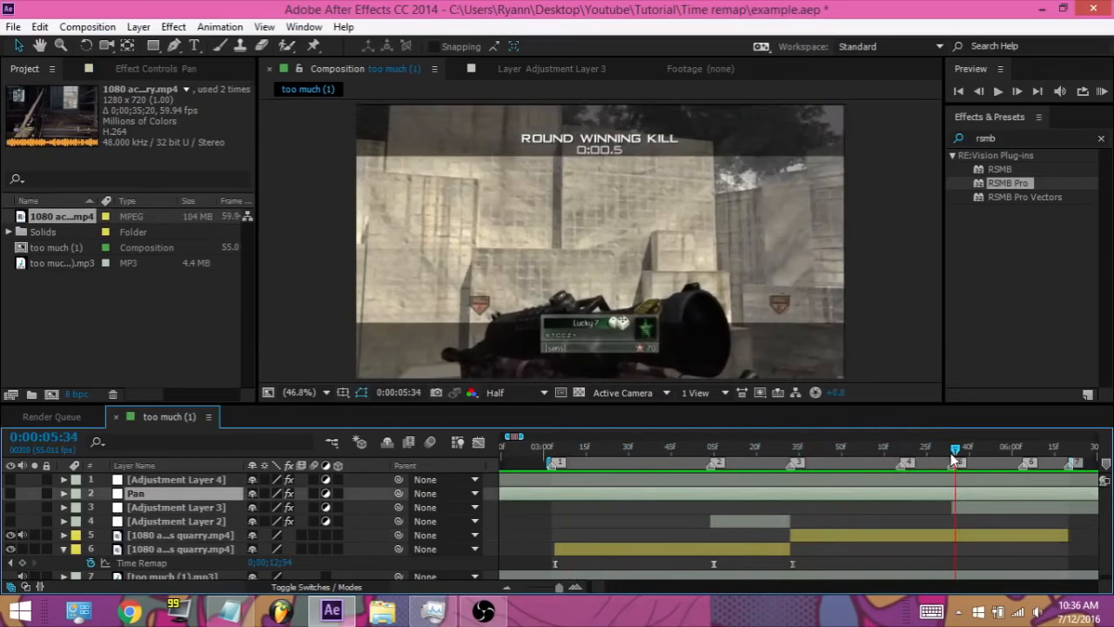
click(953, 452)
click(987, 509)
click(955, 535)
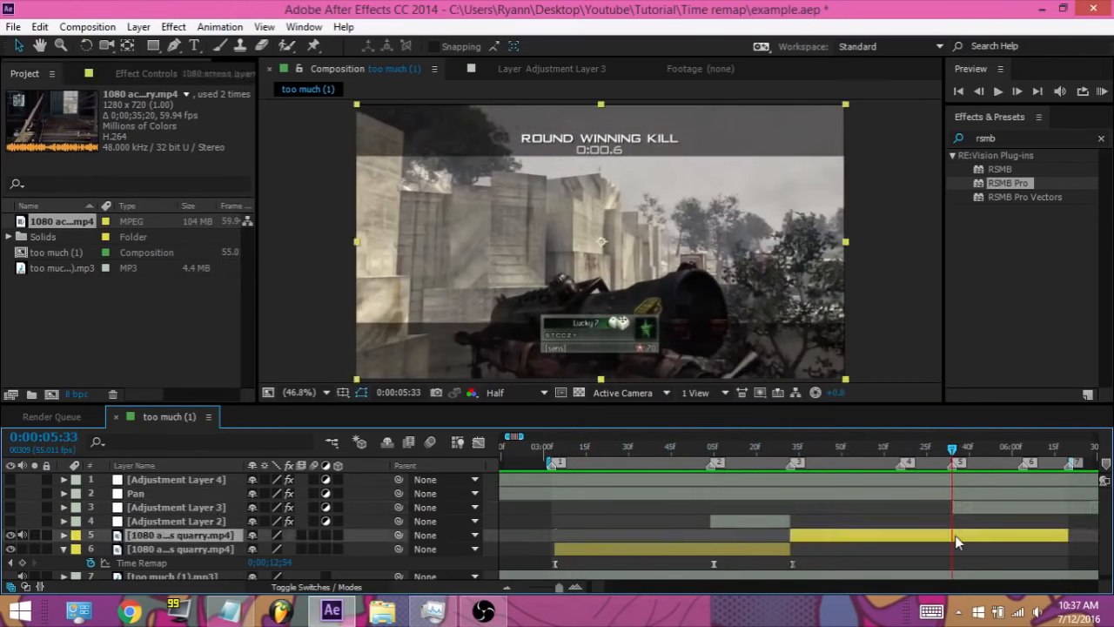
key(u)
drag(289, 555, 316, 546)
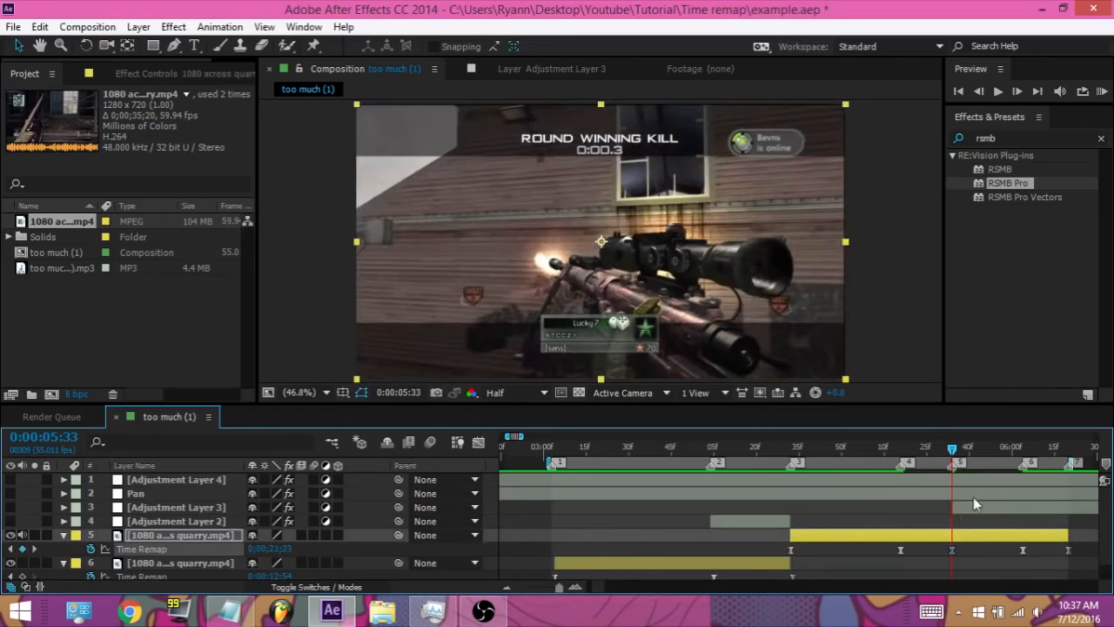
Set the second clip's Time Remap to 0;00;23;47 at marker 6 (0:00:06:03), then split the clip there and delete the remainder
click(1022, 448)
drag(297, 548, 513, 567)
key(ctrl+shift+d)
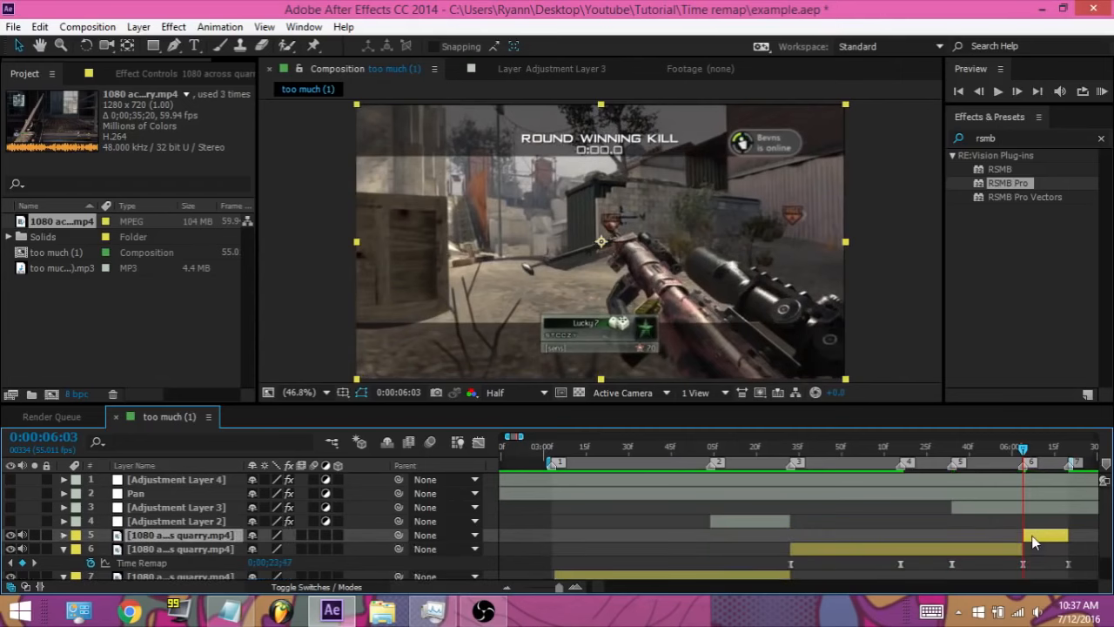
key(Delete)
Delete the leftover Time Remap keyframe at marker 7 and select the second clip's remaining keyframes
double_click(1070, 549)
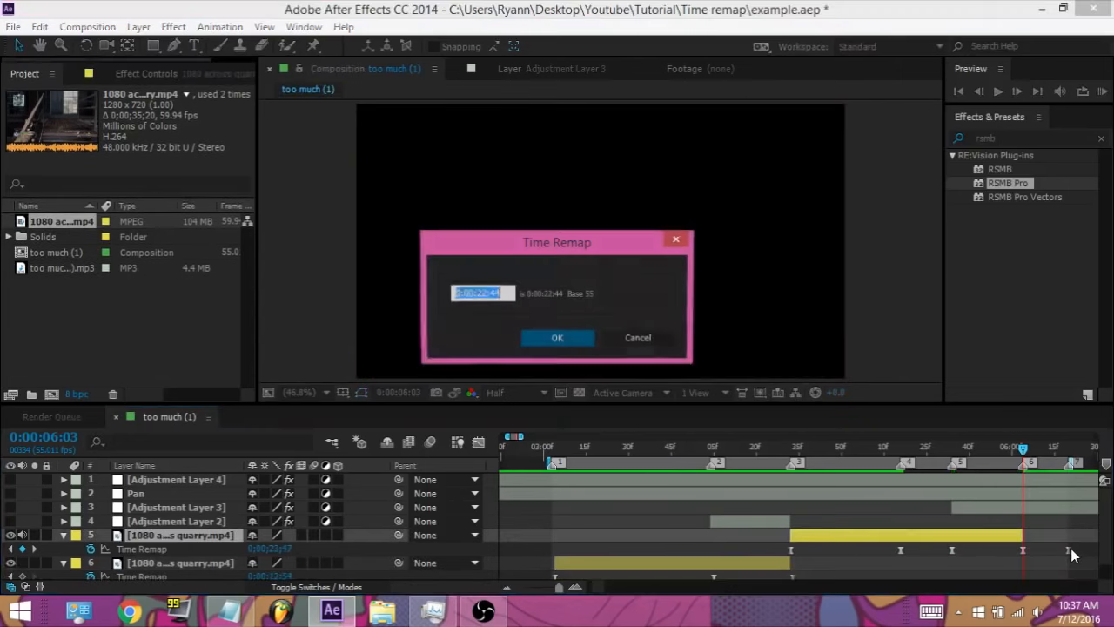
click(640, 338)
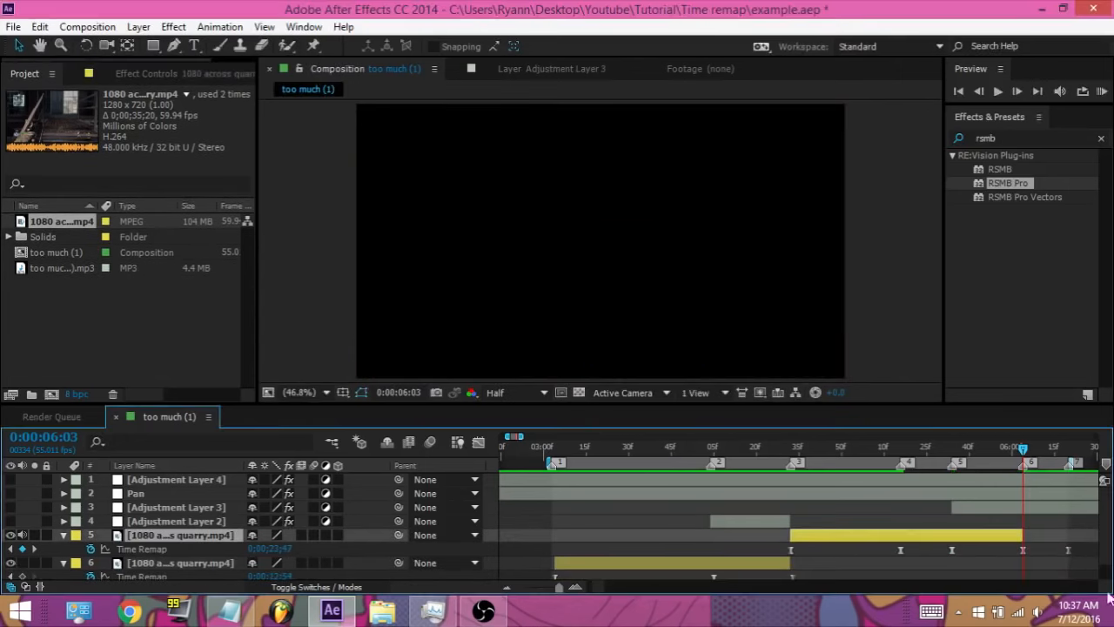
click(1067, 550)
drag(1058, 548, 756, 538)
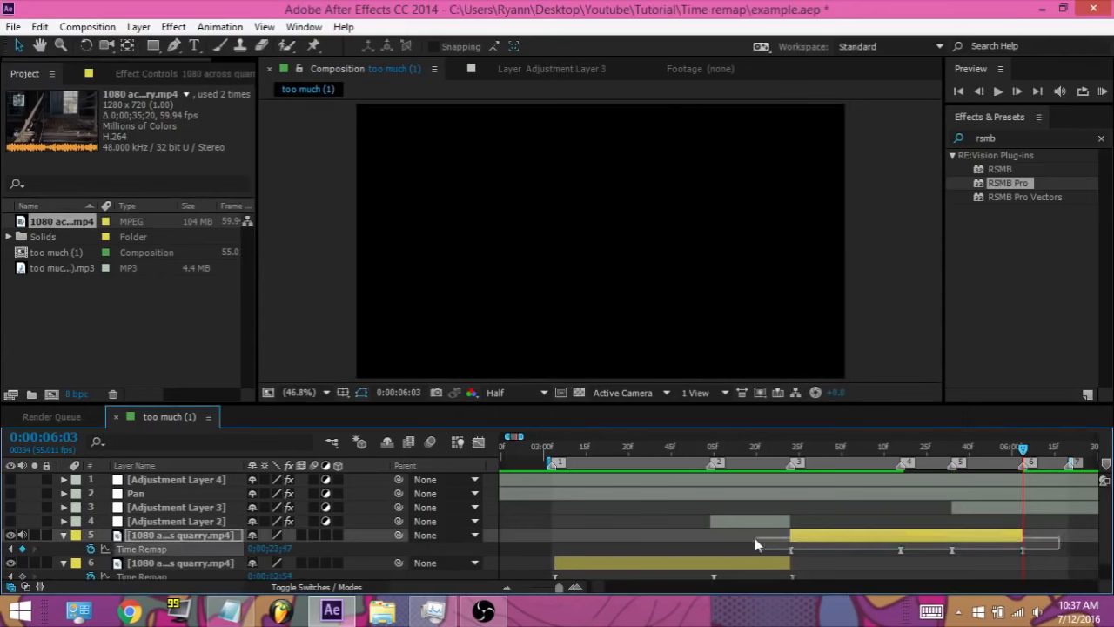
Show the second clip's Time Remap curve in an enlarged Graph Editor and lengthen the upward handle at marker 3
click(478, 443)
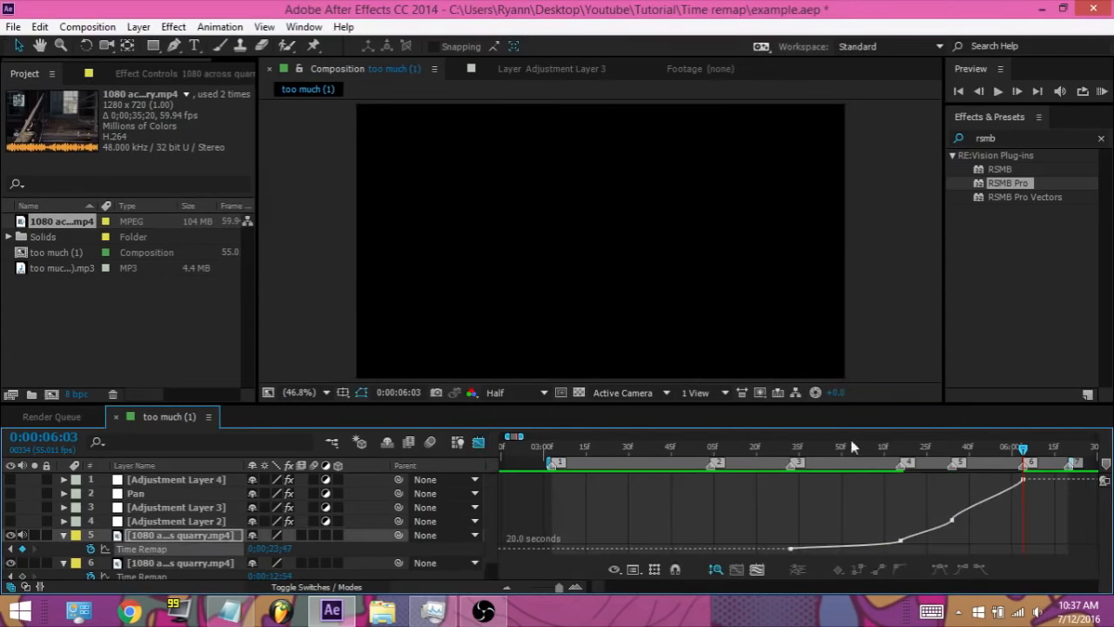
drag(809, 406, 803, 235)
click(804, 279)
key(equal)
key(equal)
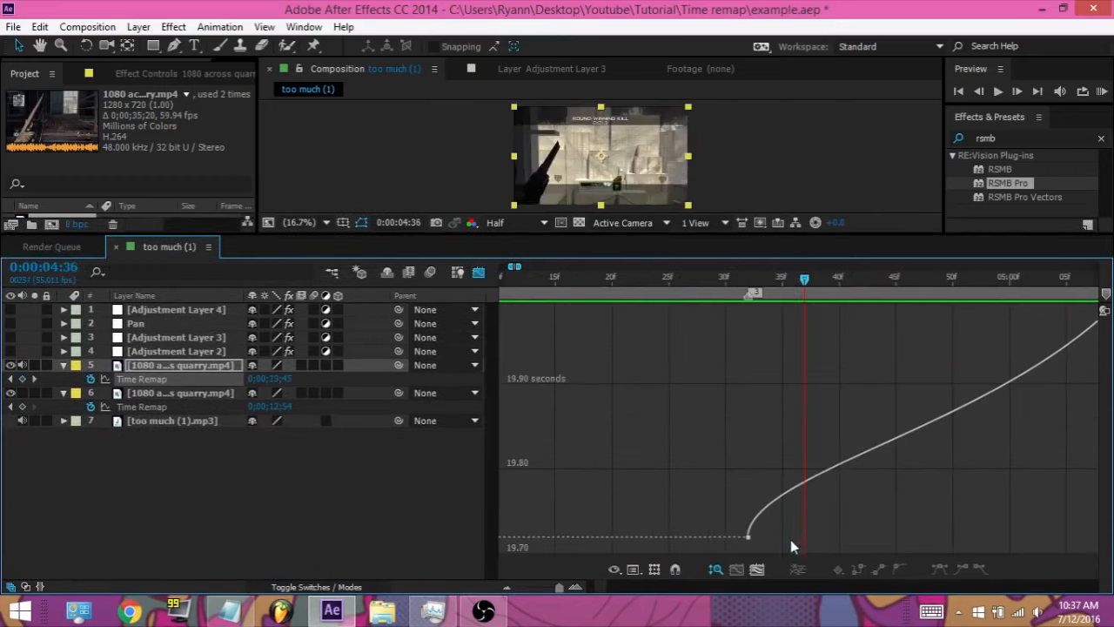
key(minus)
key(equal)
drag(522, 264, 518, 265)
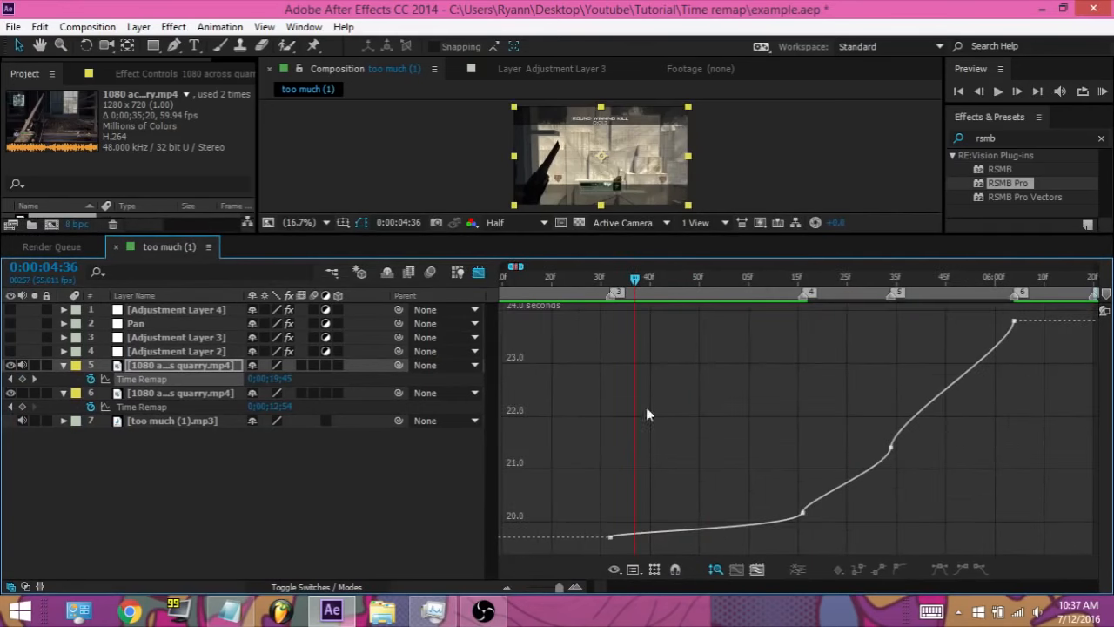
key(equal)
click(587, 536)
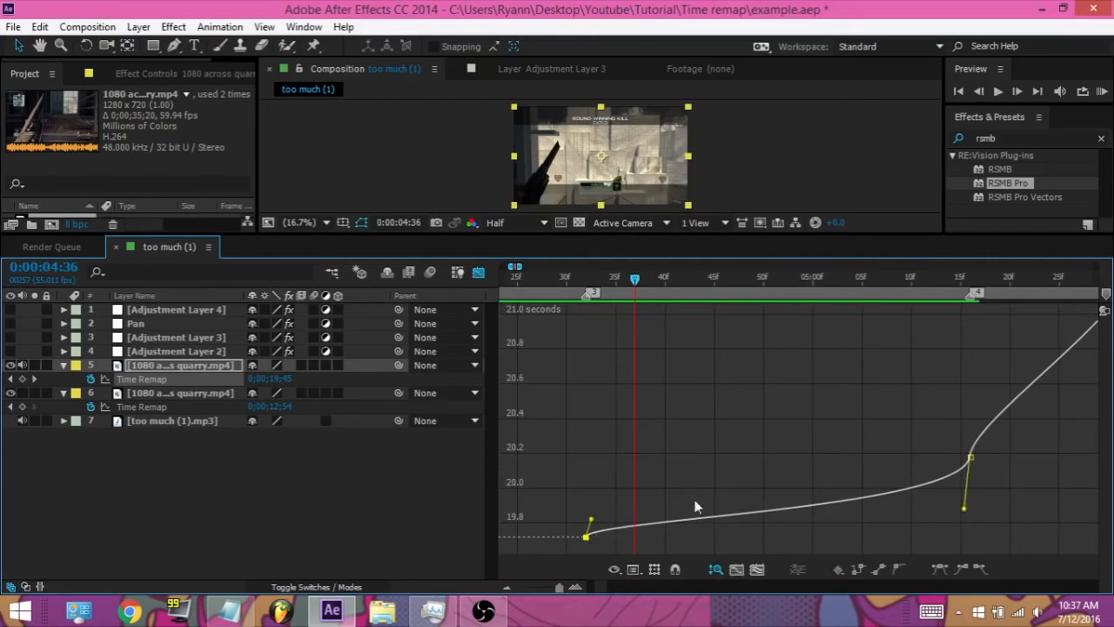
click(592, 523)
click(589, 533)
drag(590, 523, 591, 517)
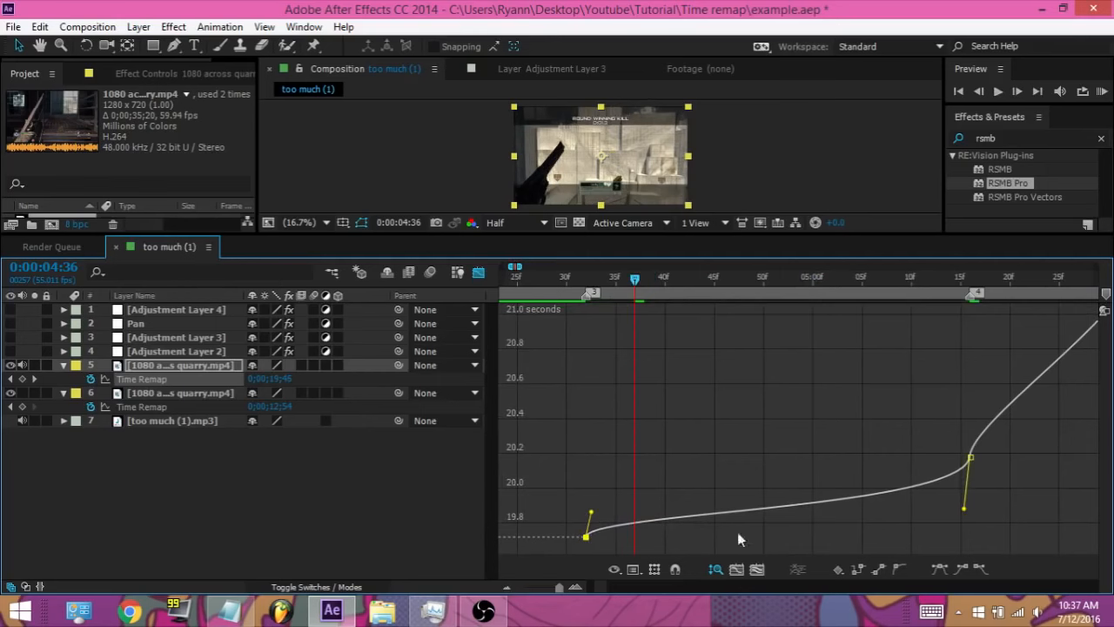
Hide the layer switches to widen the graph, raise the marker 3 handle slightly further, and check the motion past marker 4
key(equal)
key(minus)
click(781, 277)
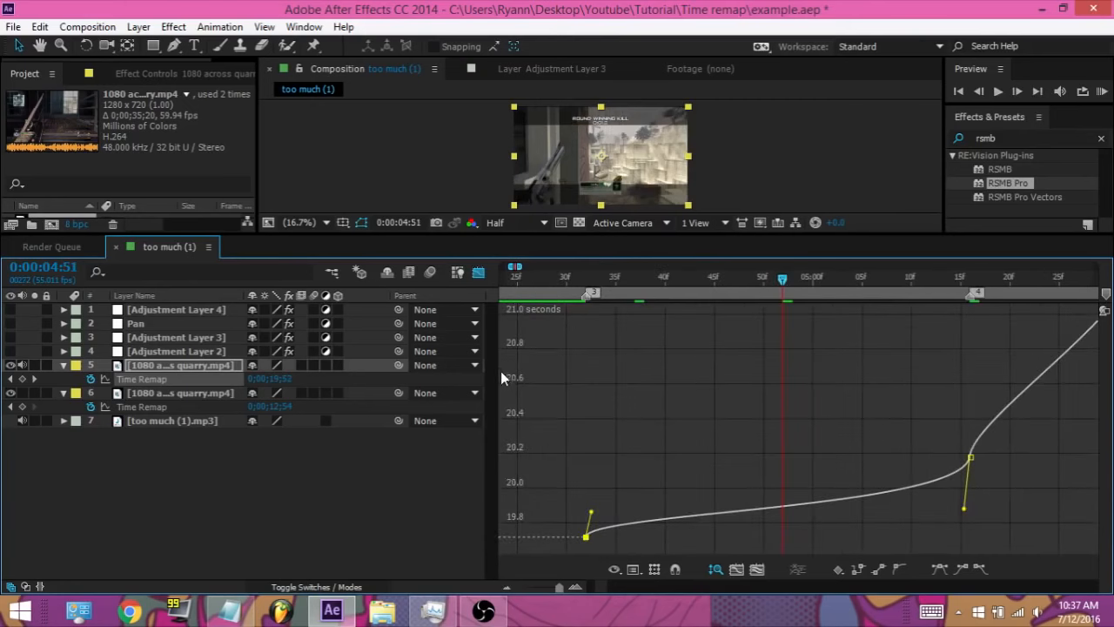
click(10, 587)
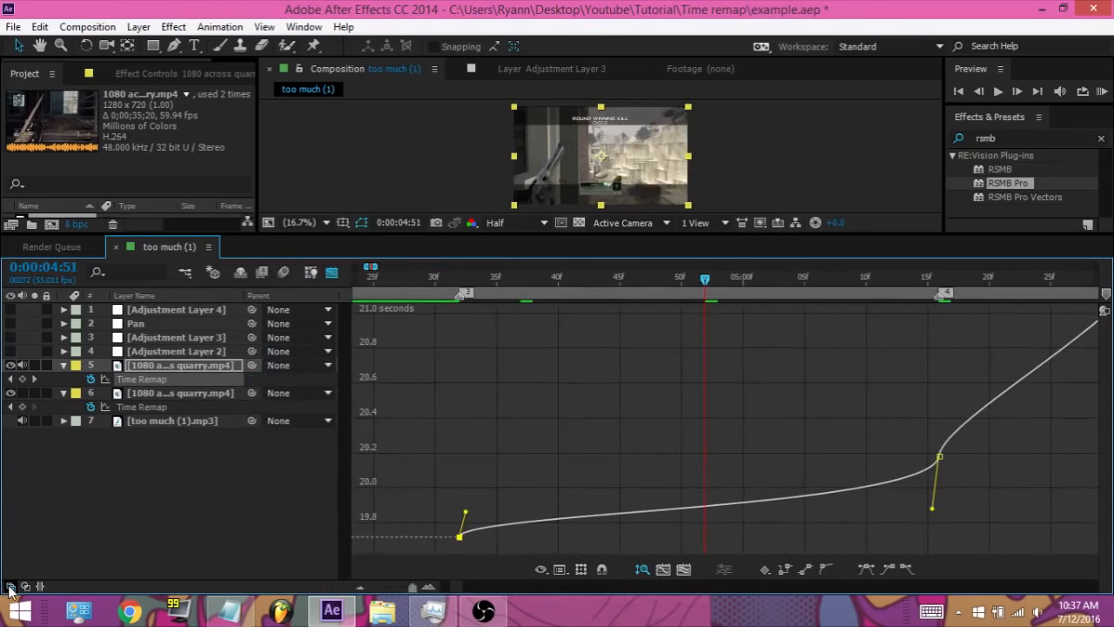
key(equal)
key(minus)
drag(467, 519, 462, 515)
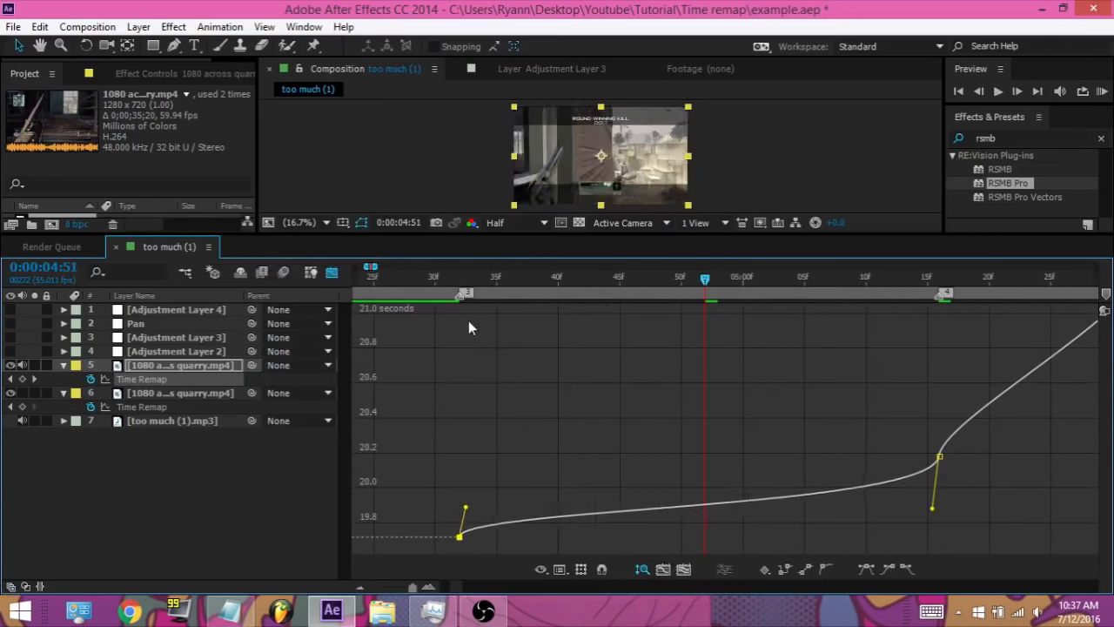
drag(460, 284, 1014, 329)
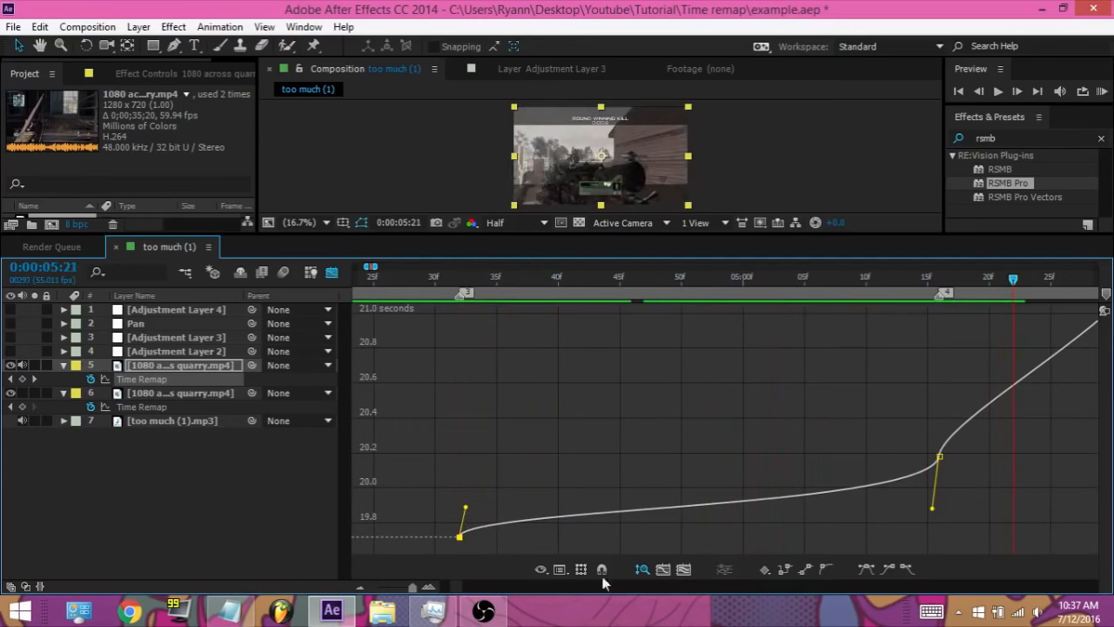
Reshape the curve between markers 4 and 5 with a steep upward handle at marker 4 and a downward one at marker 5, checking the motion
drag(456, 588, 460, 589)
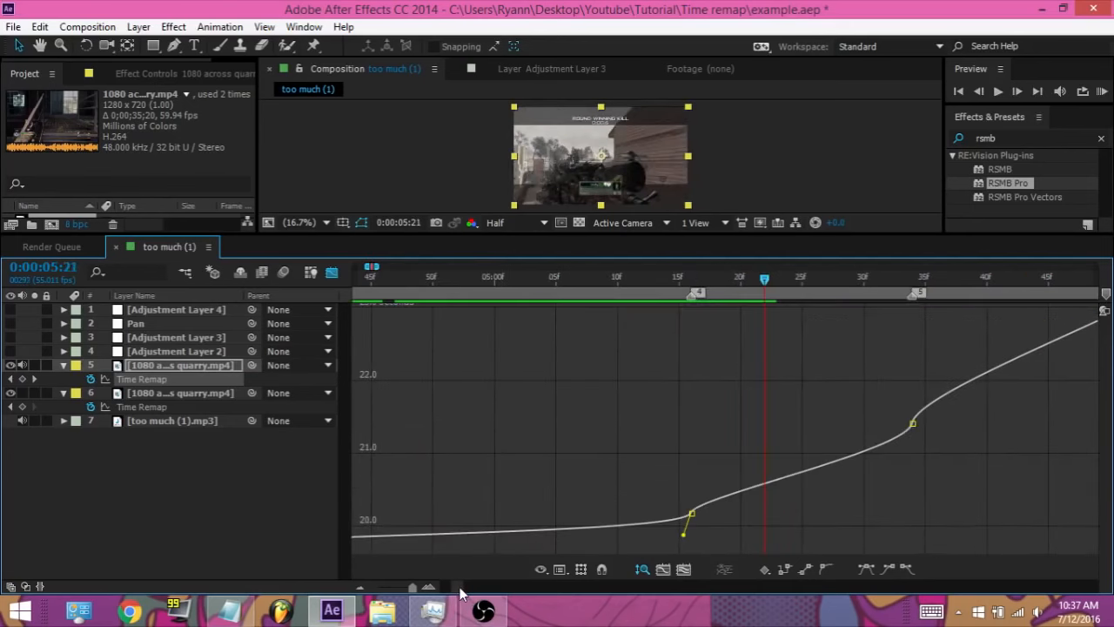
drag(696, 498, 700, 433)
drag(906, 451, 921, 503)
drag(641, 292, 999, 293)
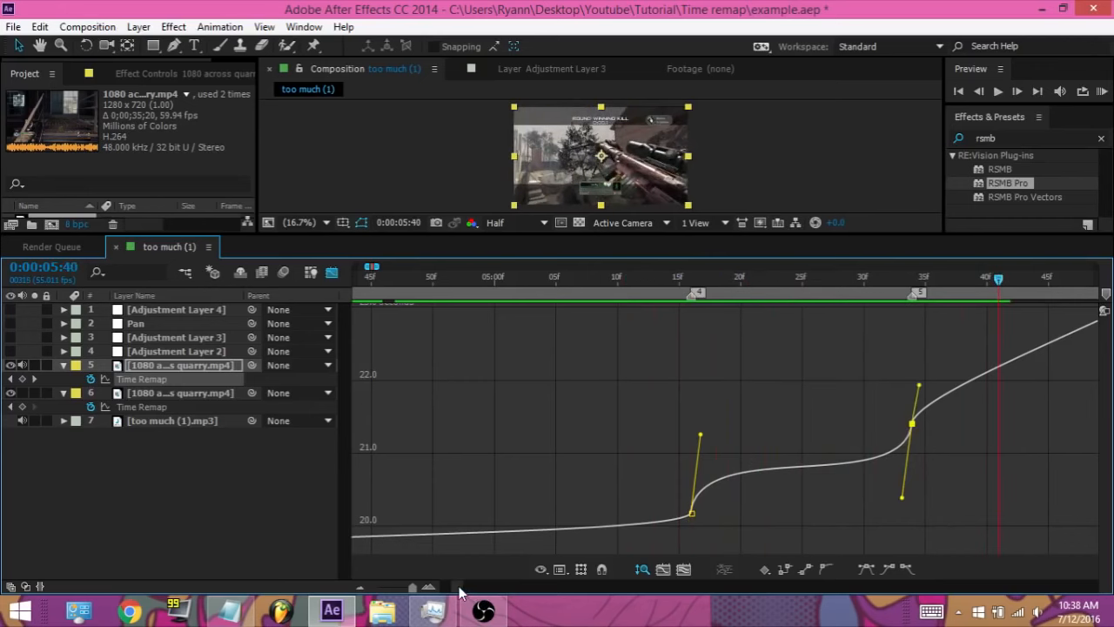
Reshape the curve between markers 5 and 6 with long, steep upward and downward handles, and check the motion
drag(459, 592, 459, 592)
drag(676, 429, 671, 348)
drag(968, 352, 1004, 445)
click(619, 280)
drag(625, 287, 1020, 279)
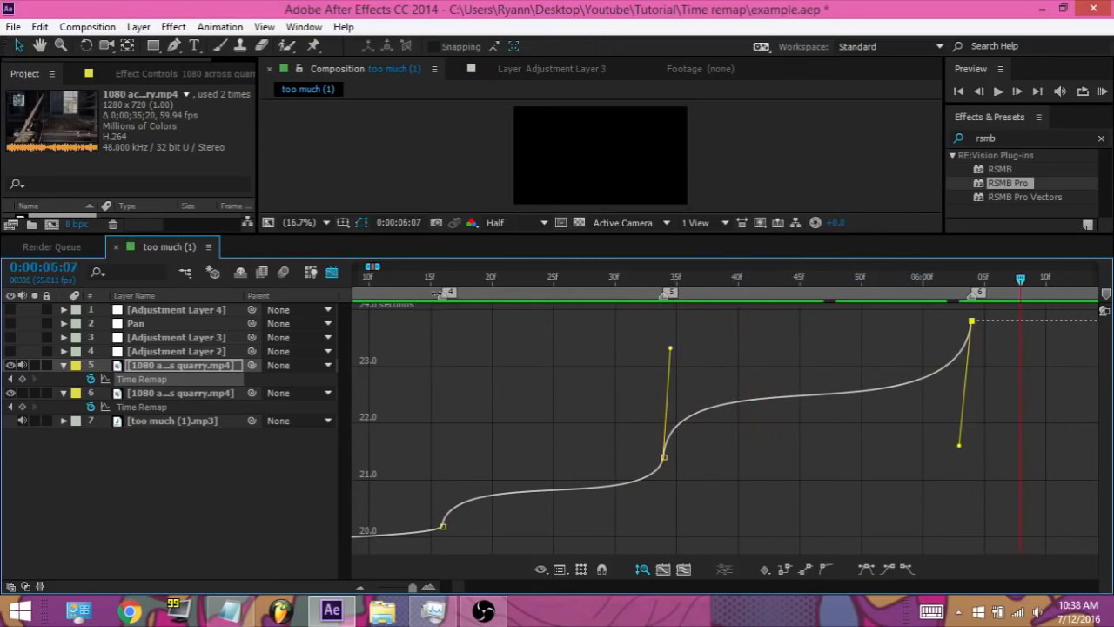
Return to the layer bars, end the work area at marker 6 (0:00:06:03), and preview the sequence in an enlarged composition view
click(331, 273)
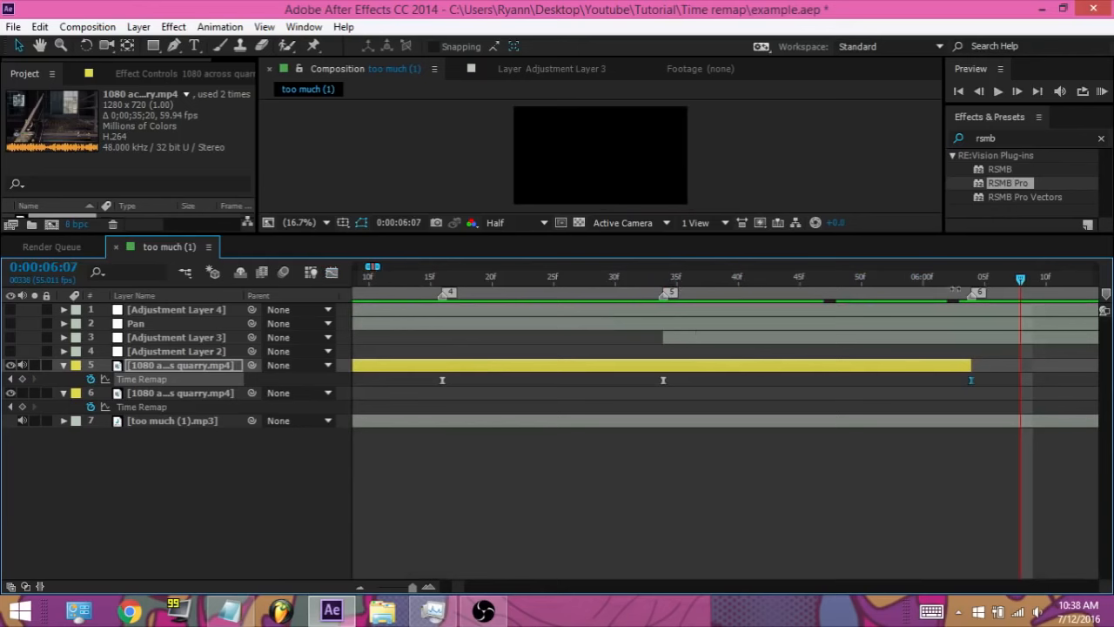
key(n)
key(minus)
key(minus)
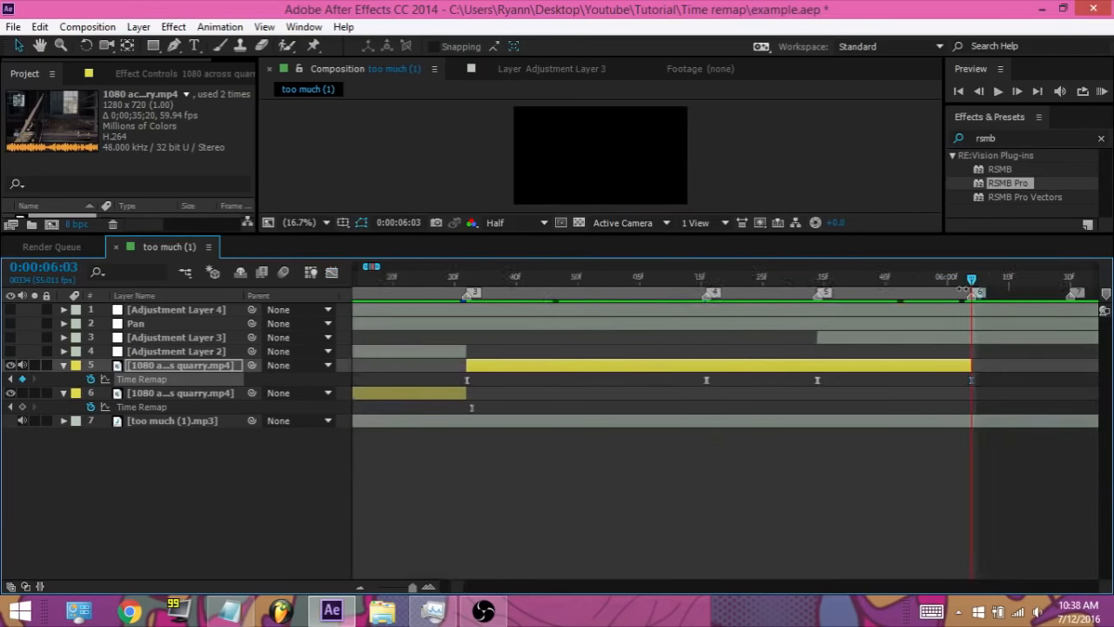
drag(631, 234, 631, 403)
click(1102, 92)
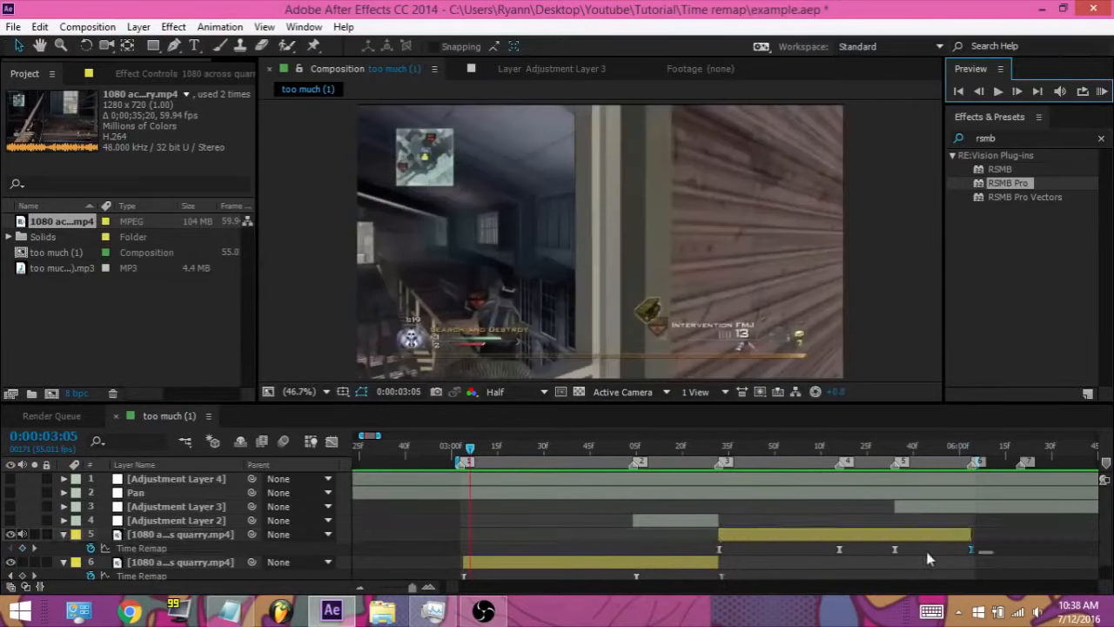
Shorten the upward curve handle at marker 5 in the Graph Editor and preview the motion after it
shift+click(895, 549)
click(332, 443)
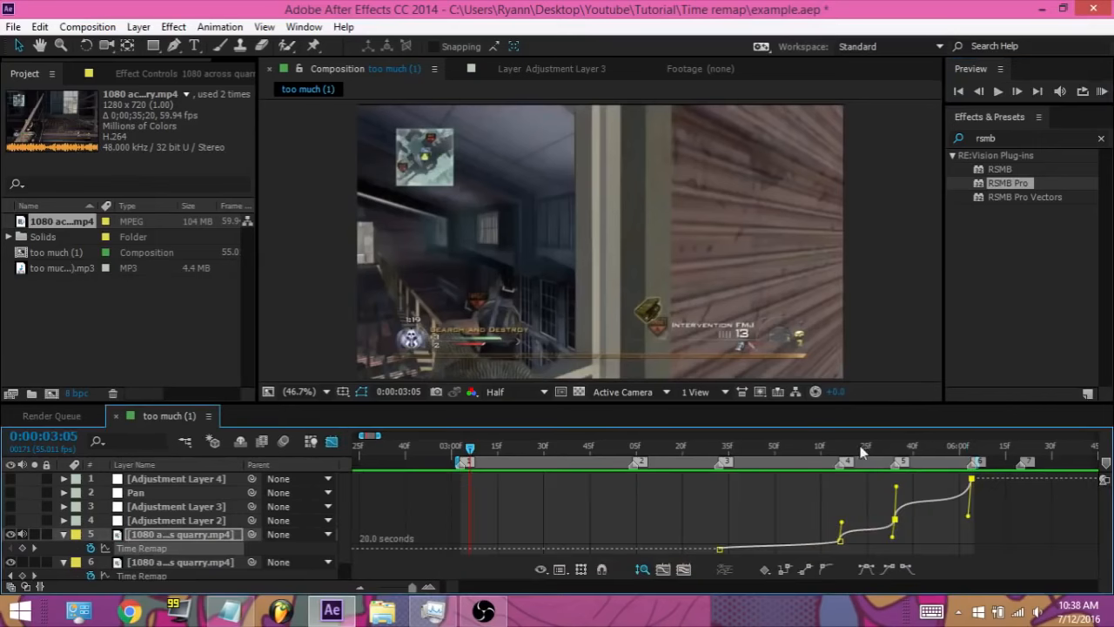
click(895, 449)
scroll(895, 453, up, 2)
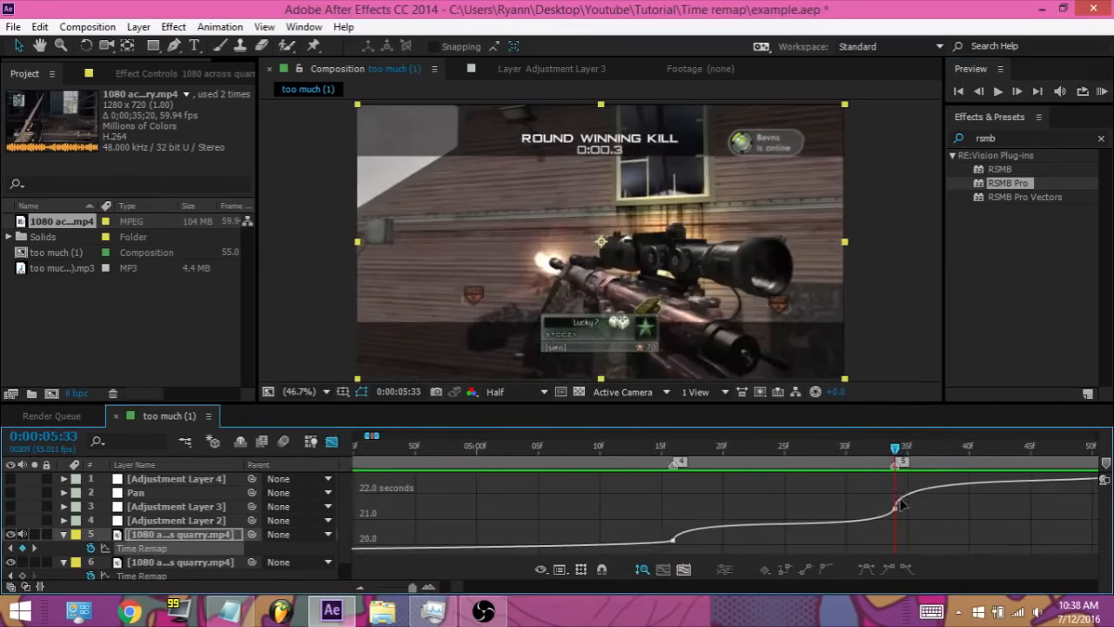
drag(896, 448, 1043, 451)
drag(888, 459, 980, 447)
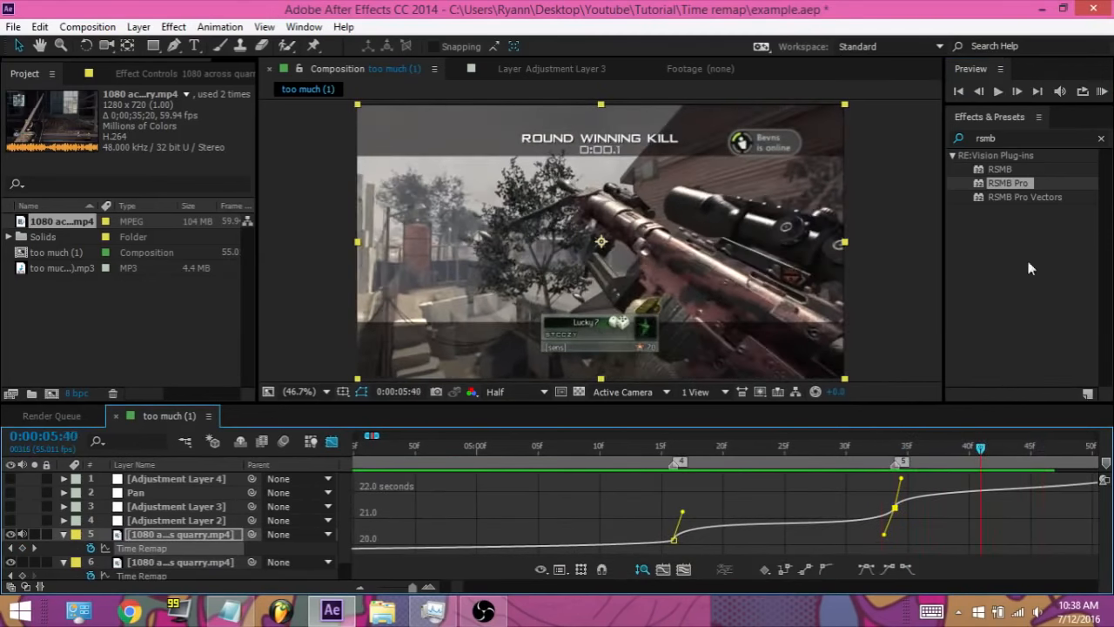
click(1109, 91)
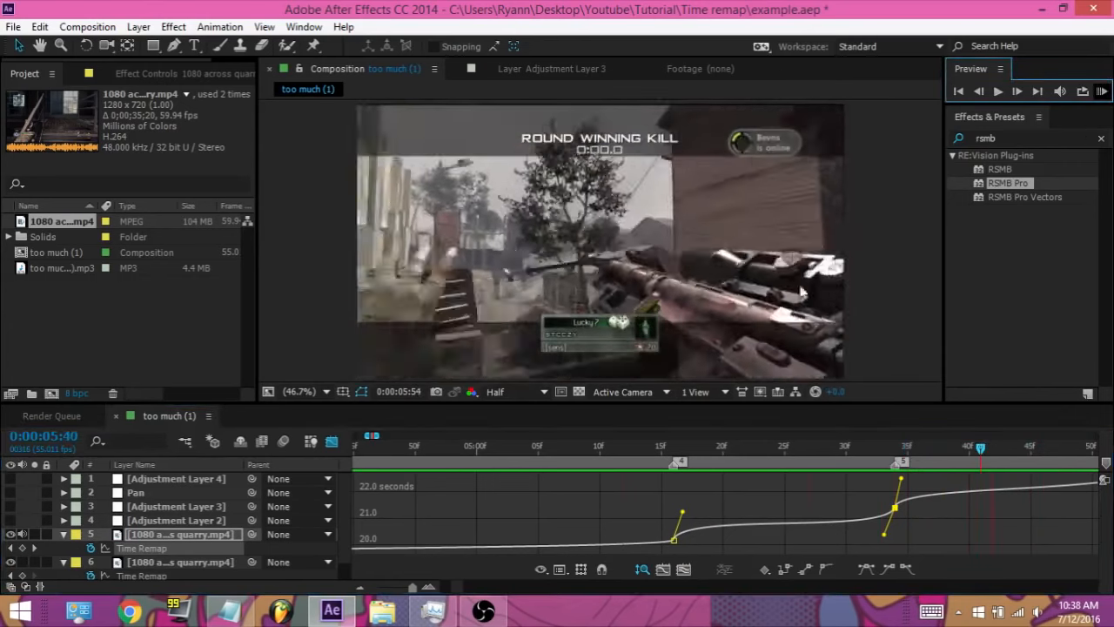
Back in the layer bars, turn on the adjustment and Pan layers, mute the second clip, and preview the sequence with effects
click(334, 443)
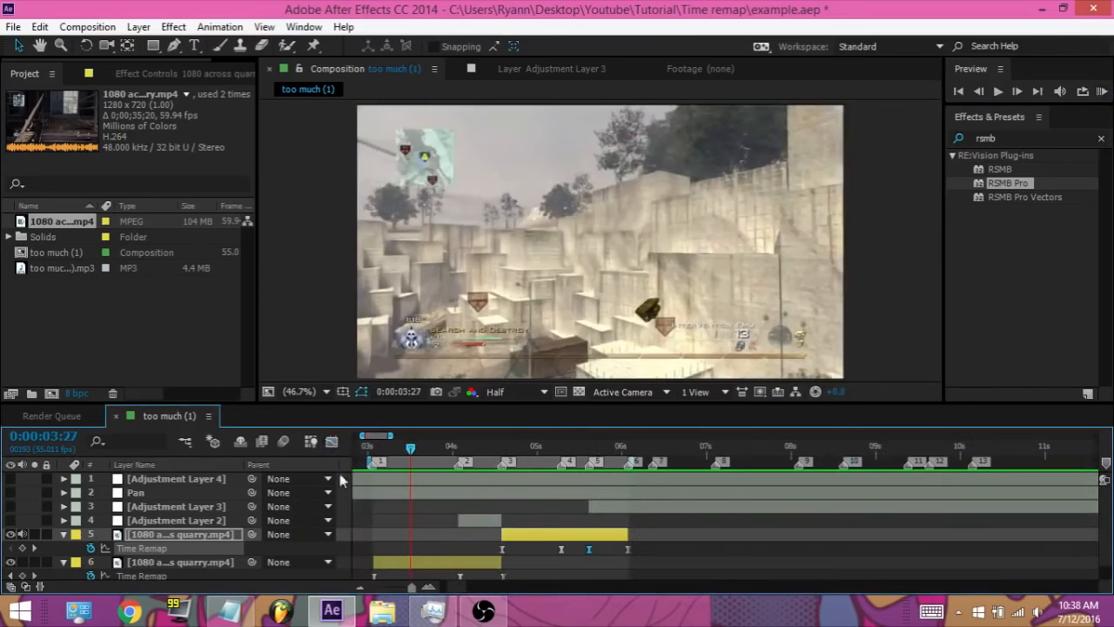
drag(10, 521, 10, 477)
click(22, 533)
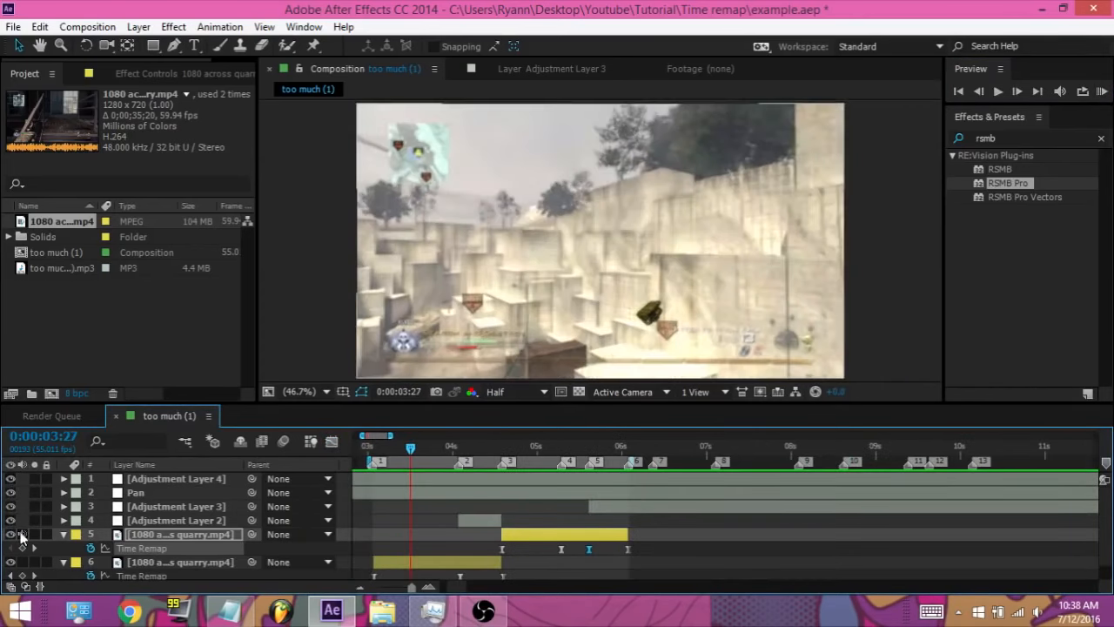
click(64, 535)
click(64, 548)
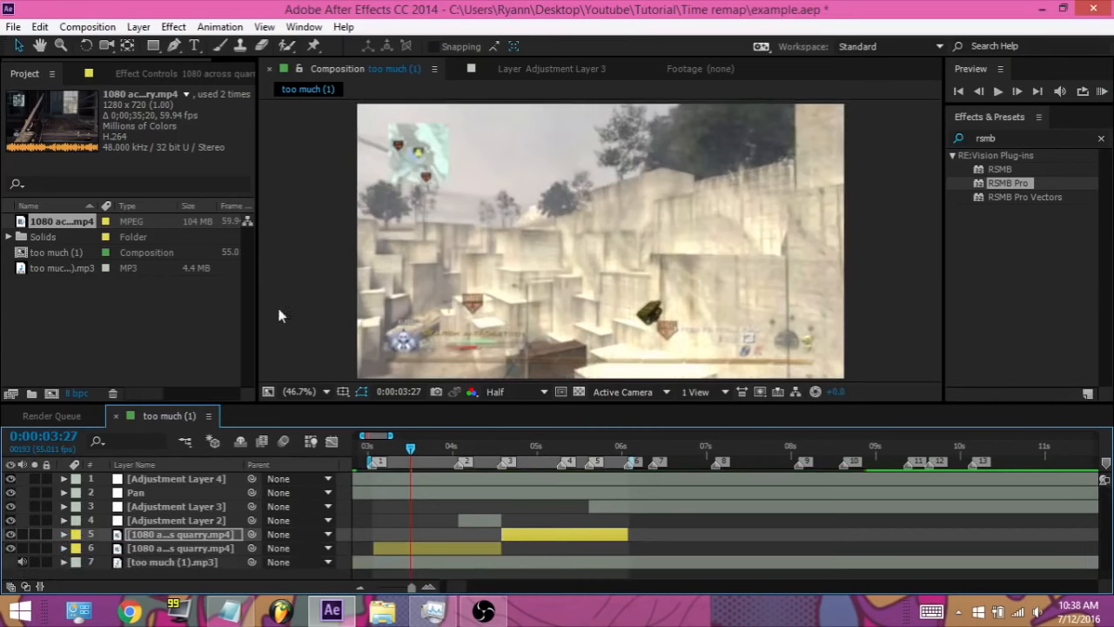
click(310, 293)
click(1104, 91)
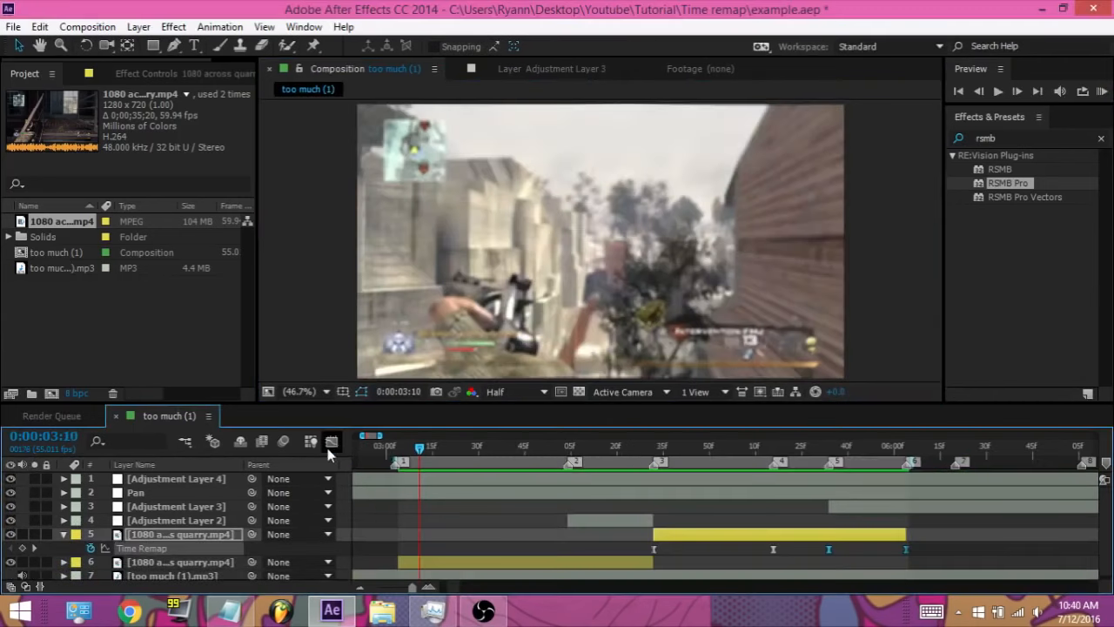
In the Graph Editor, shorten the curve handle of the second clip's Time Remap keyframe at marker 6 and scrub the motion after marker 5
click(331, 442)
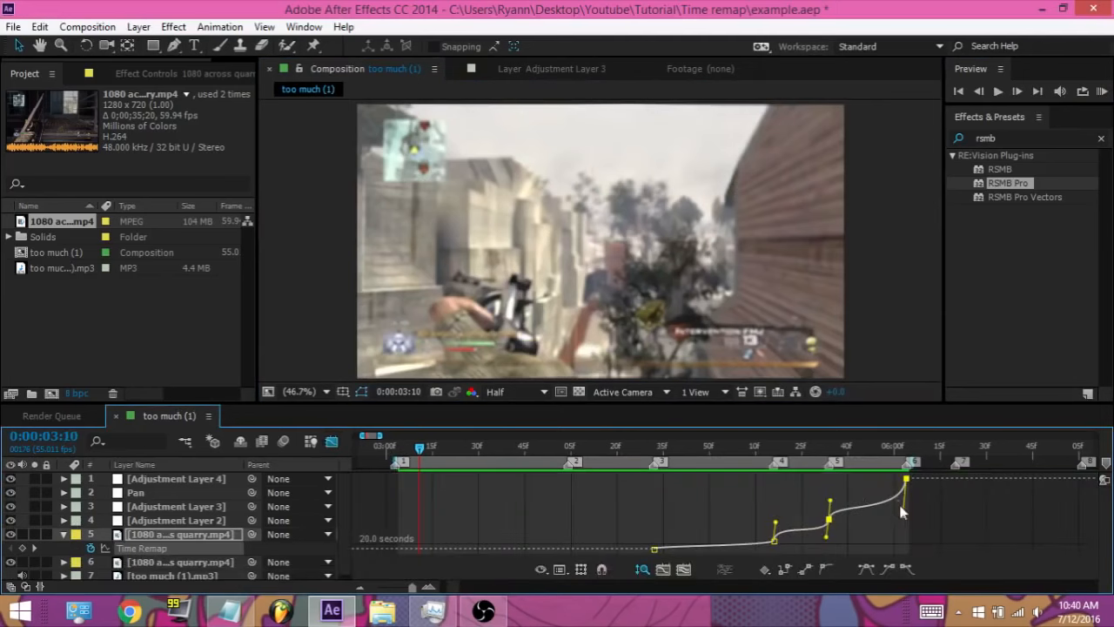
click(867, 446)
key(equal)
key(equal)
click(1085, 547)
click(1027, 480)
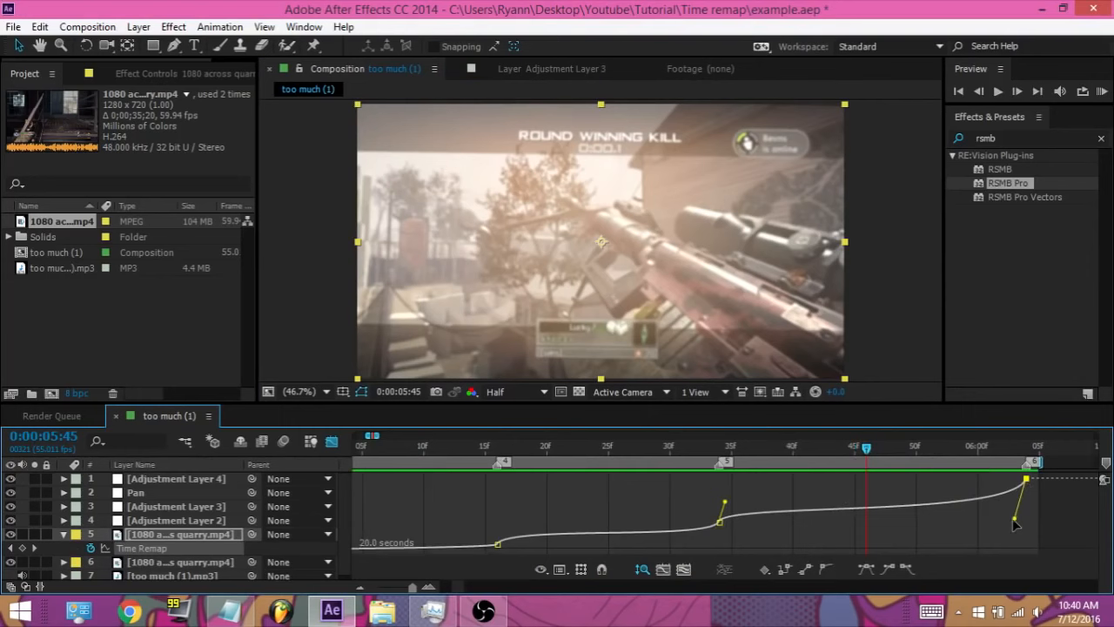
drag(1015, 522, 1017, 508)
click(743, 448)
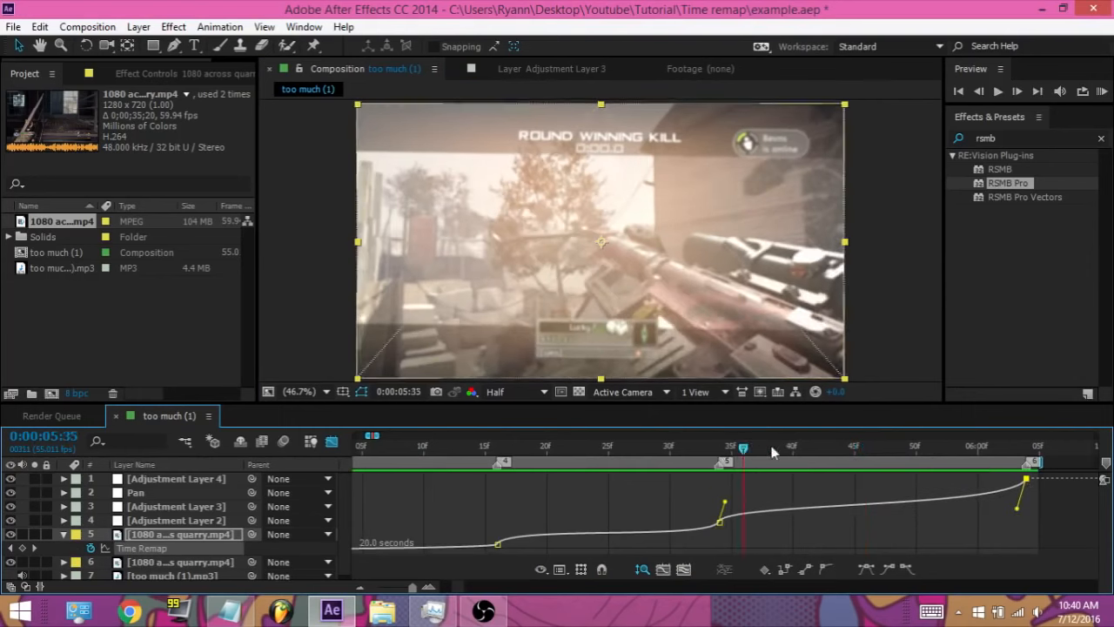
click(844, 447)
drag(721, 450, 804, 450)
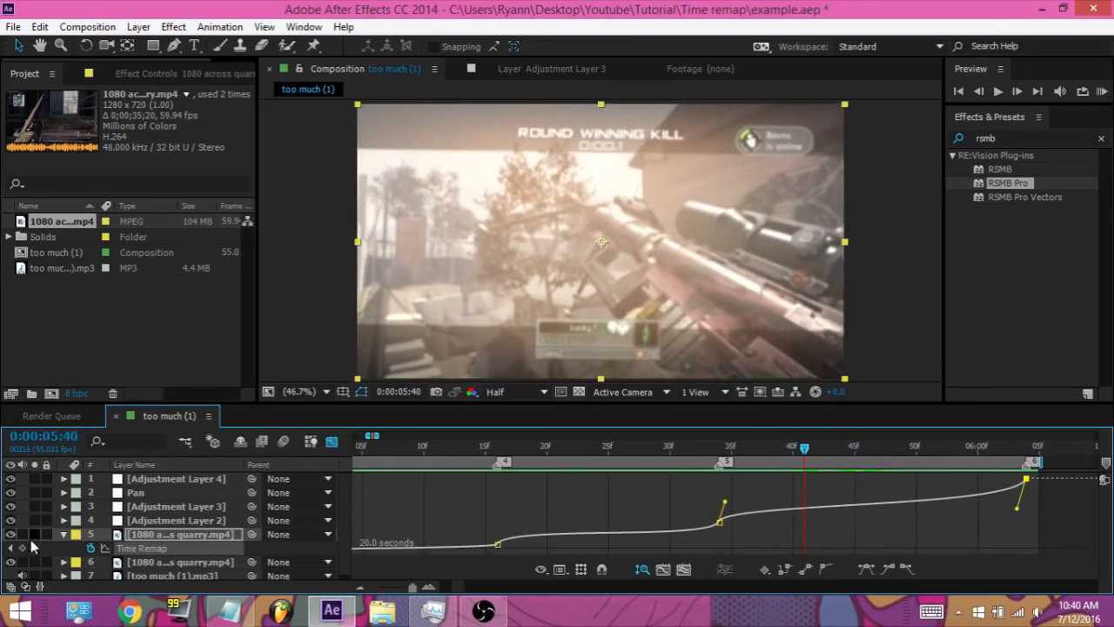
Solo the second clip to check its motion up to 0:00:06:02, shorten the marker 6 handle further, and turn solo off
click(35, 535)
drag(721, 449, 1015, 451)
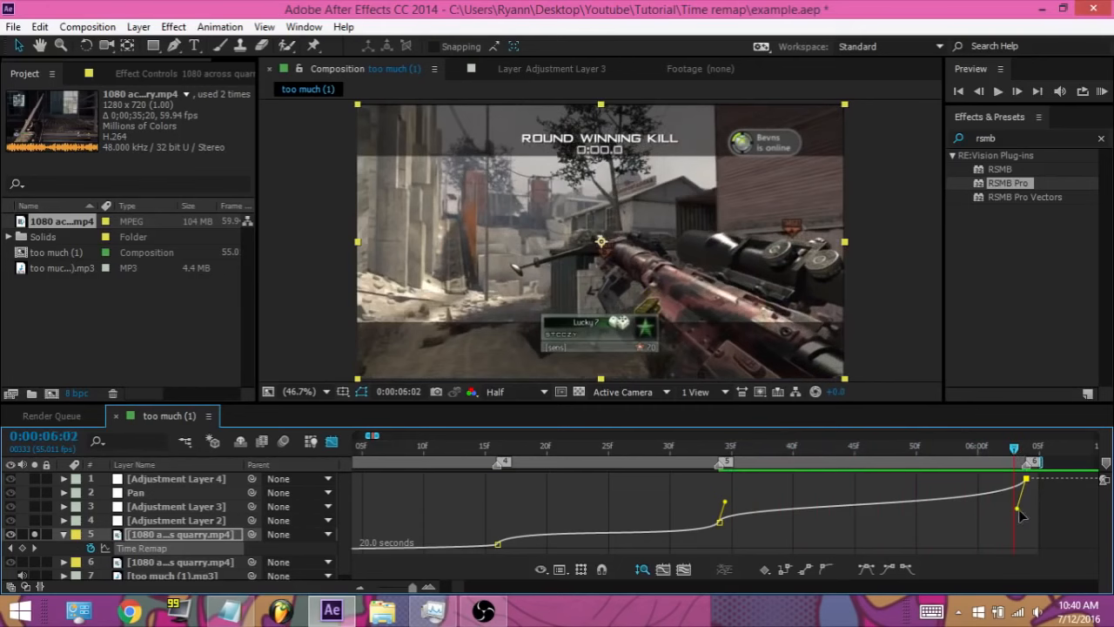
drag(1020, 507, 1022, 502)
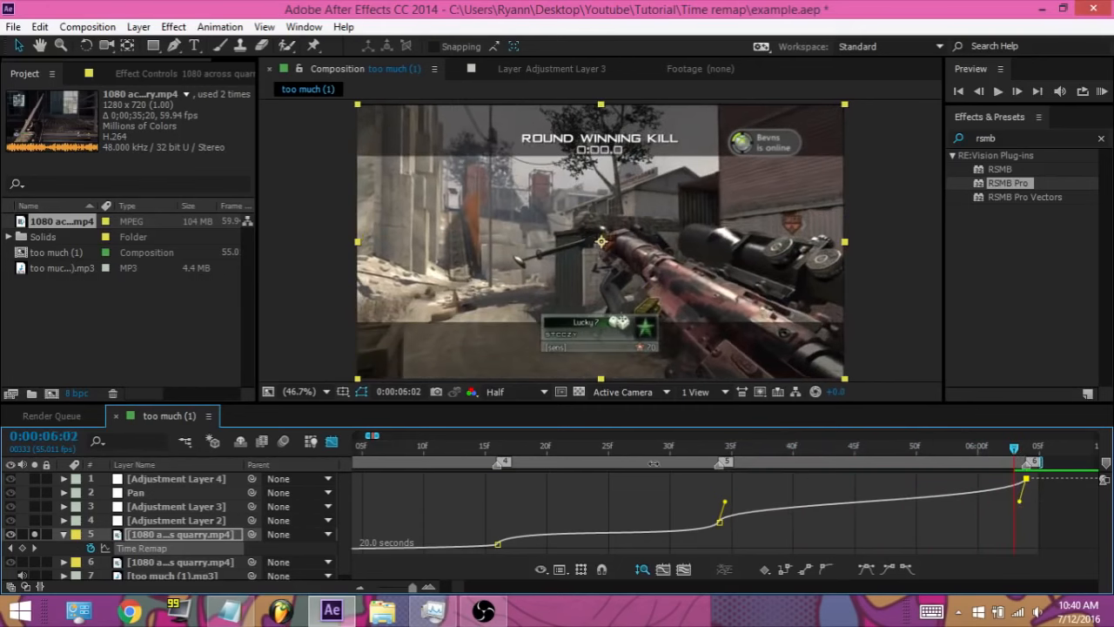
click(35, 535)
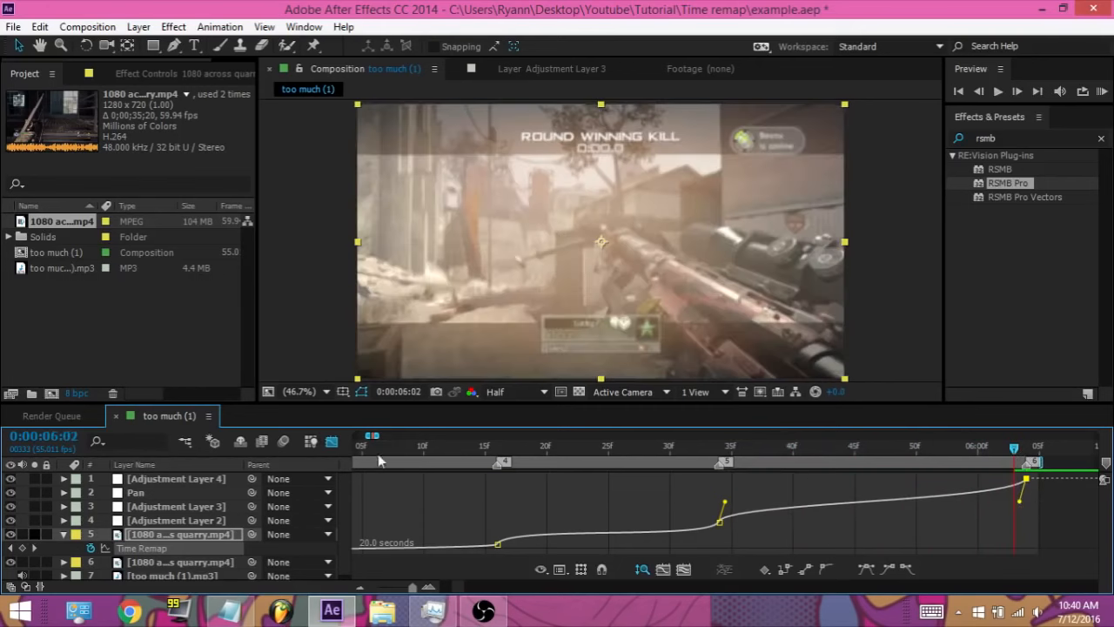
Return to the layer bars and preview the whole sequence with effects
click(332, 441)
key(minus)
key(minus)
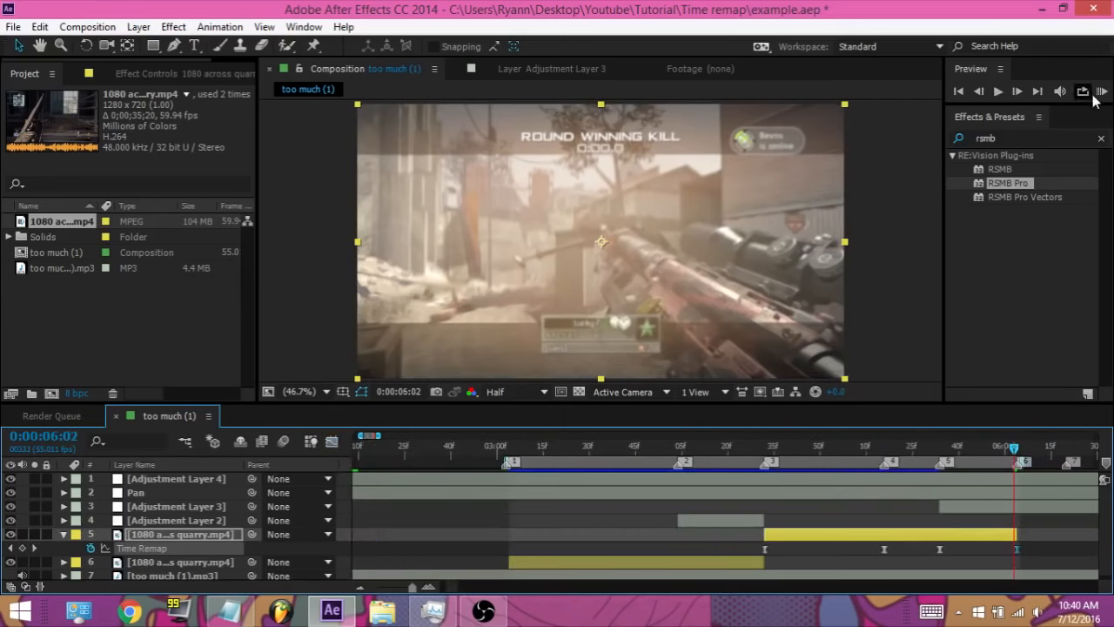
click(1095, 94)
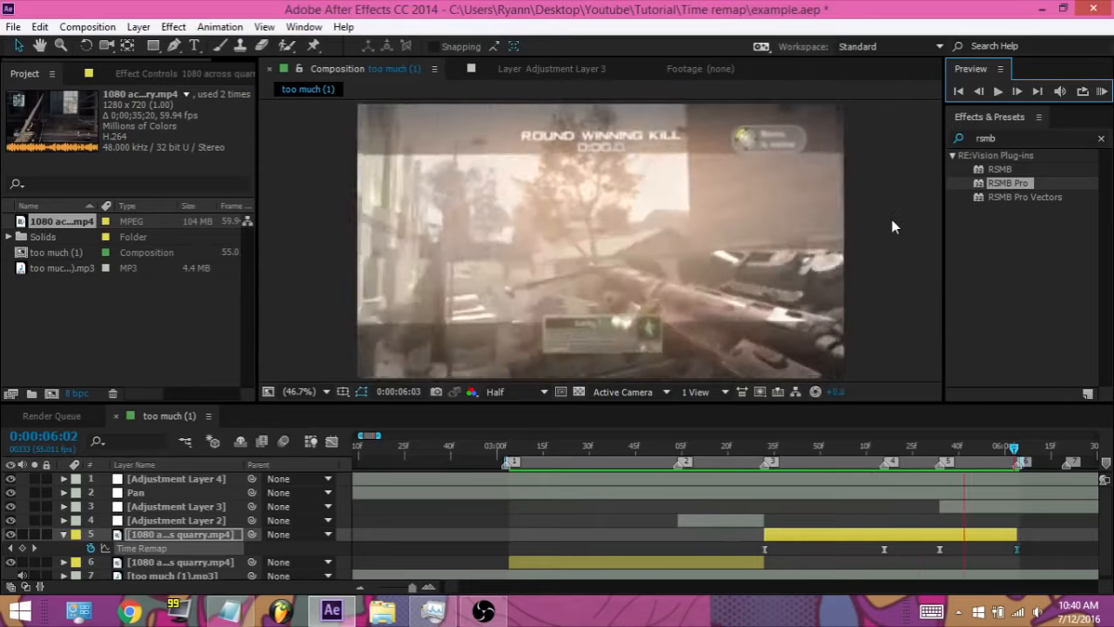
key(space)
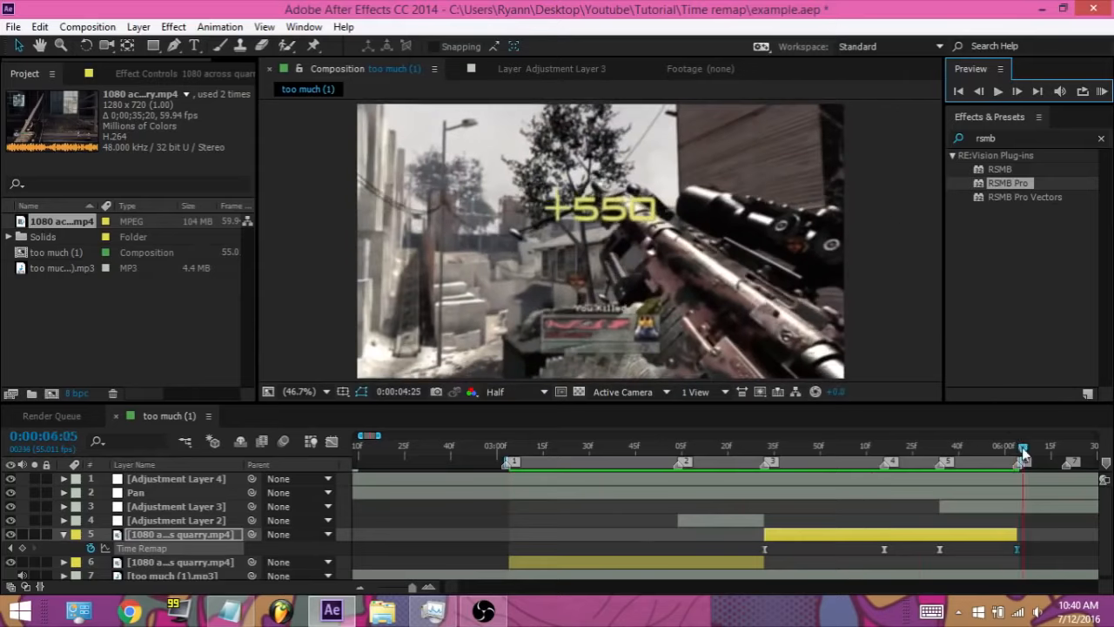
Go to 0:00:06:03, select the second clip's Time Remap keyframes, and show the layer switches so the remap value can be edited
click(1020, 452)
click(888, 327)
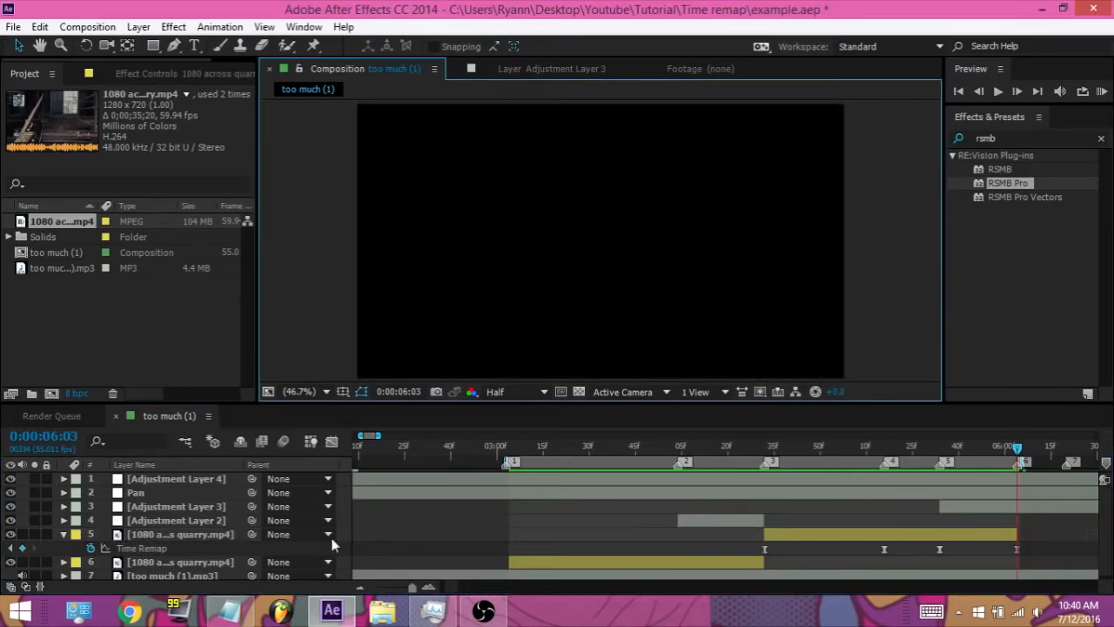
click(169, 548)
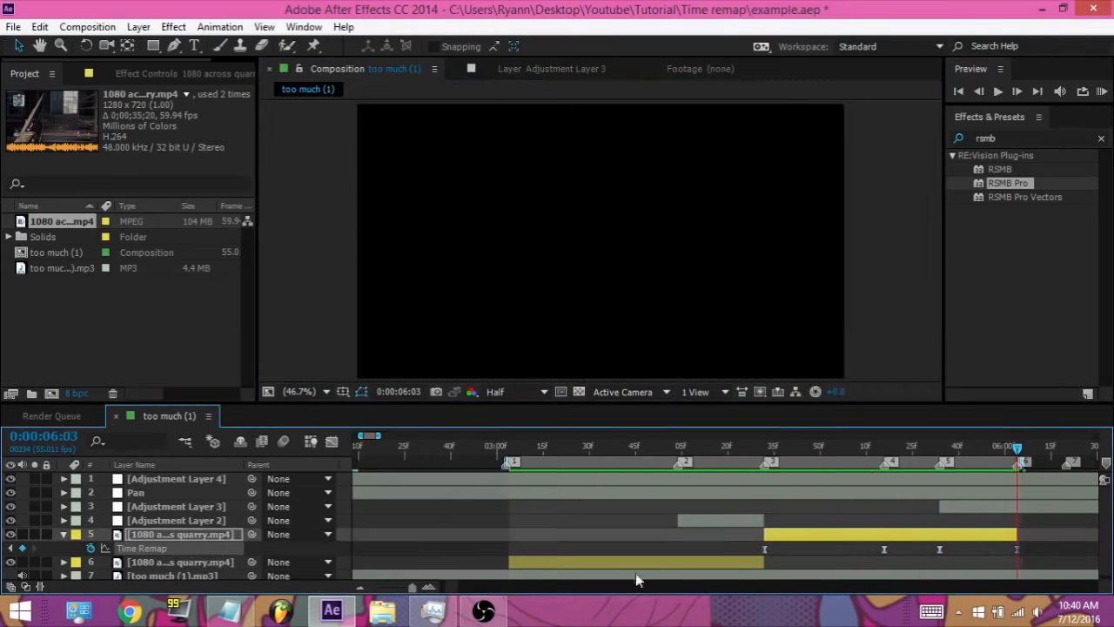
key(equal)
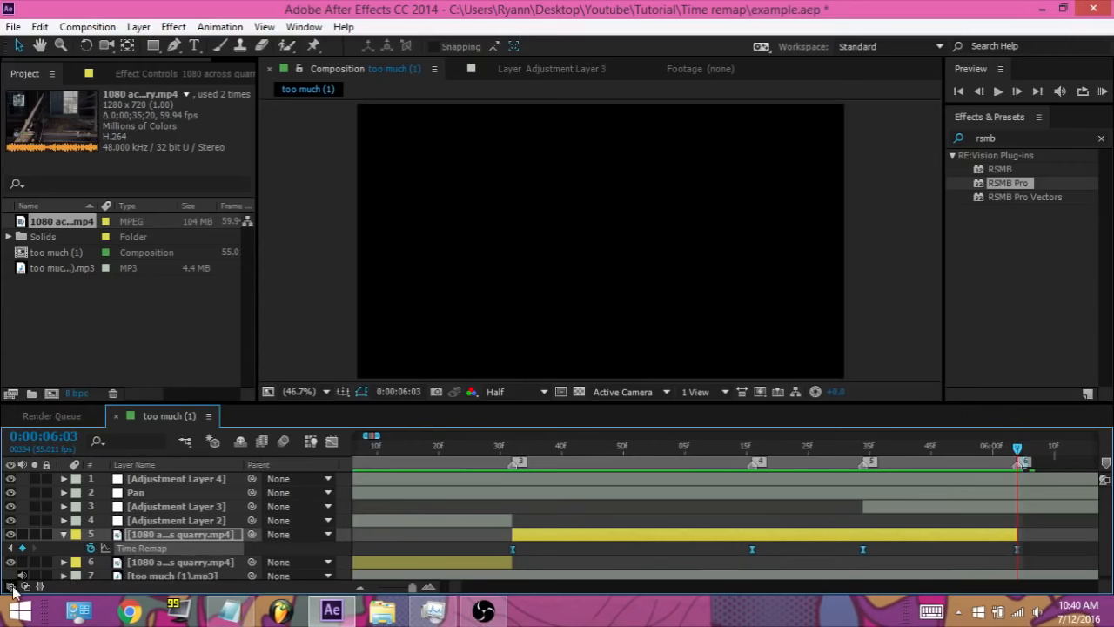
click(11, 588)
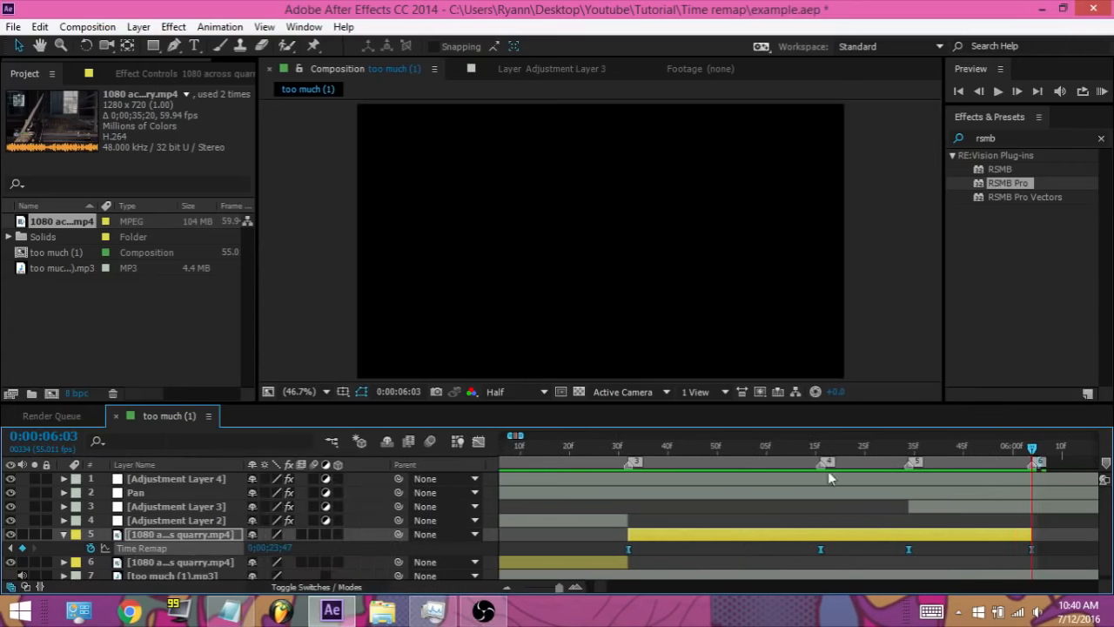
Lower the Time Remap value of the second clip's last keyframe at 0:00:06:03 and scrub from marker 5 to marker 6
click(1017, 451)
click(905, 316)
drag(1026, 449, 1035, 451)
drag(281, 551, 288, 551)
drag(886, 449, 1034, 449)
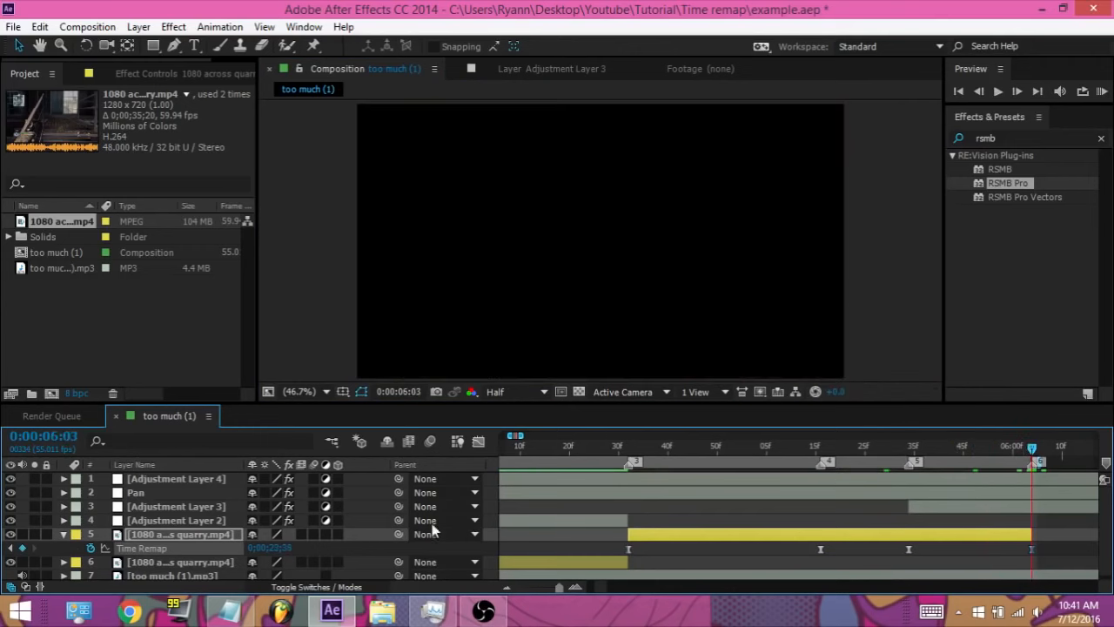
drag(884, 449, 1018, 449)
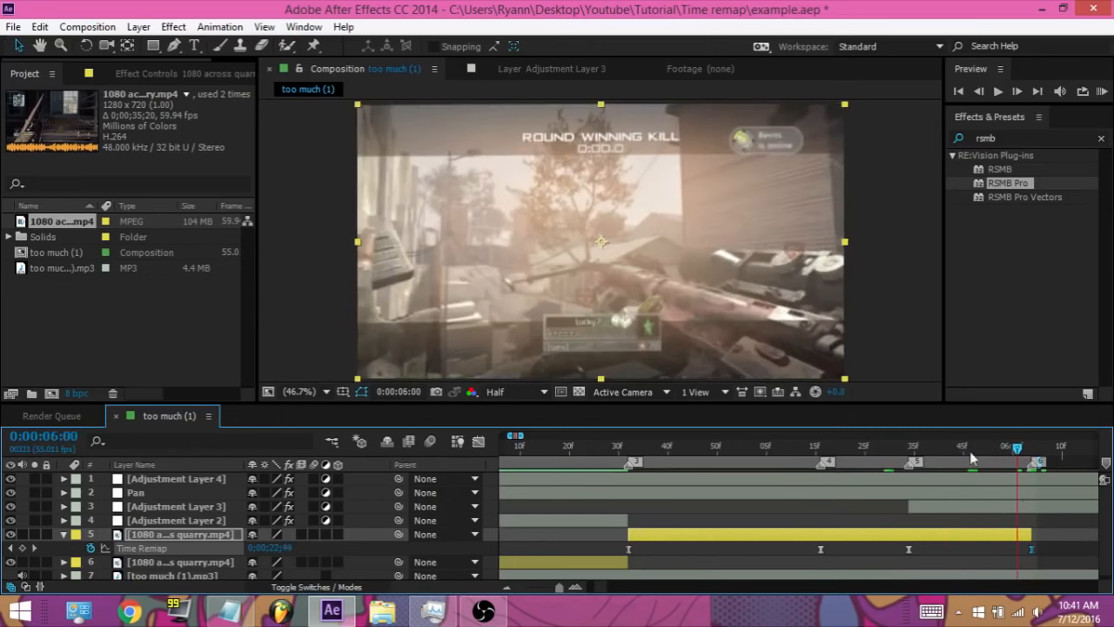
Start the work area just before marker 5 at 0:00:05:32 and preview the section up to marker 6
drag(914, 451, 905, 449)
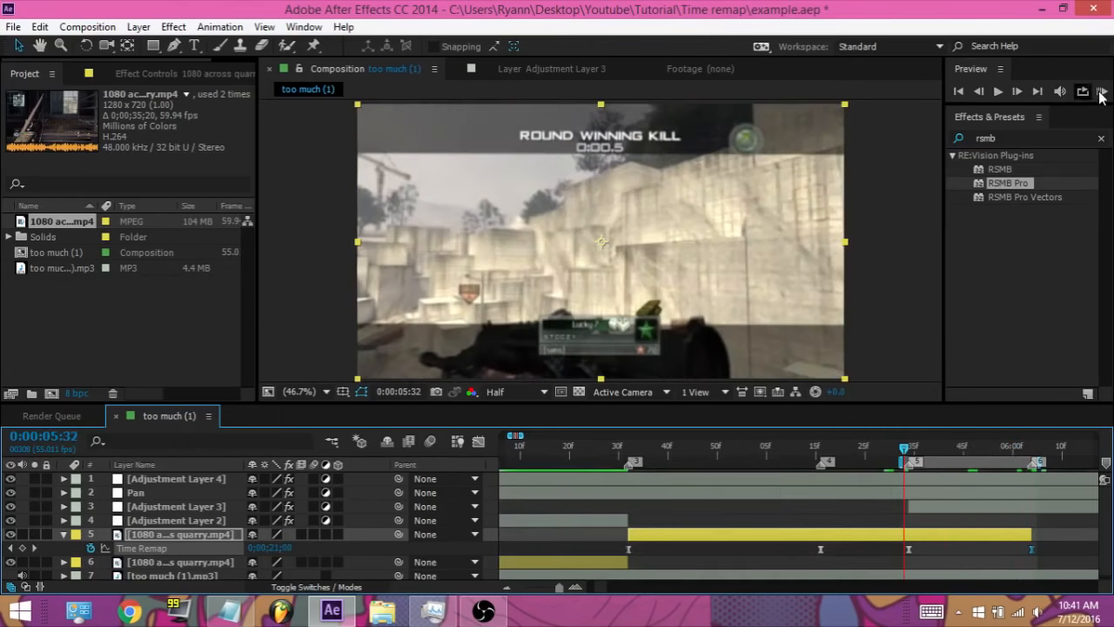
click(1102, 92)
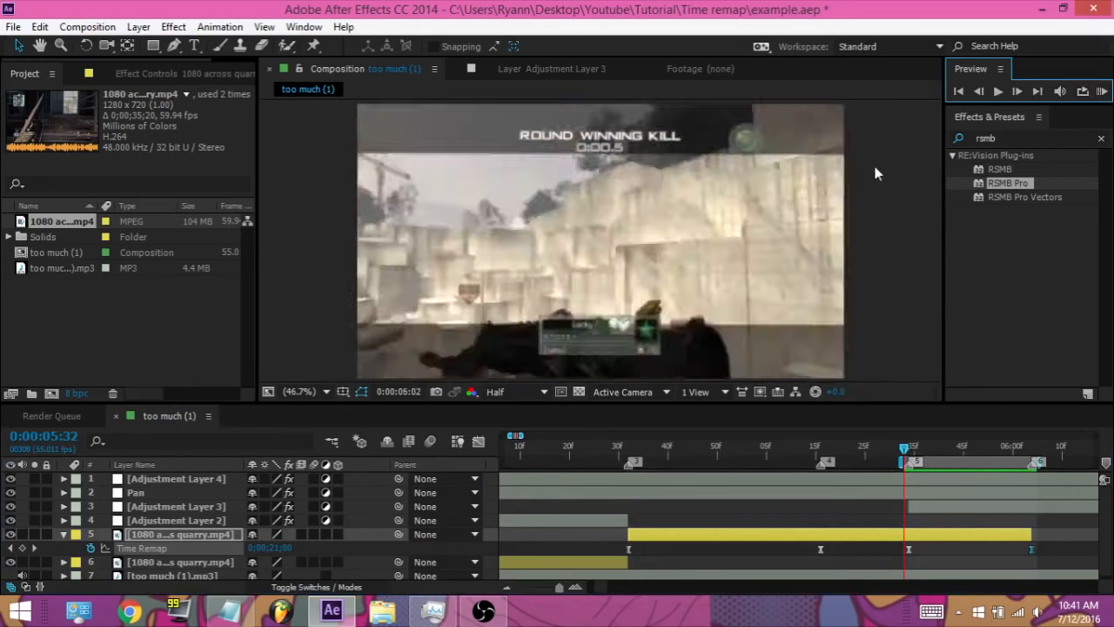
key(space)
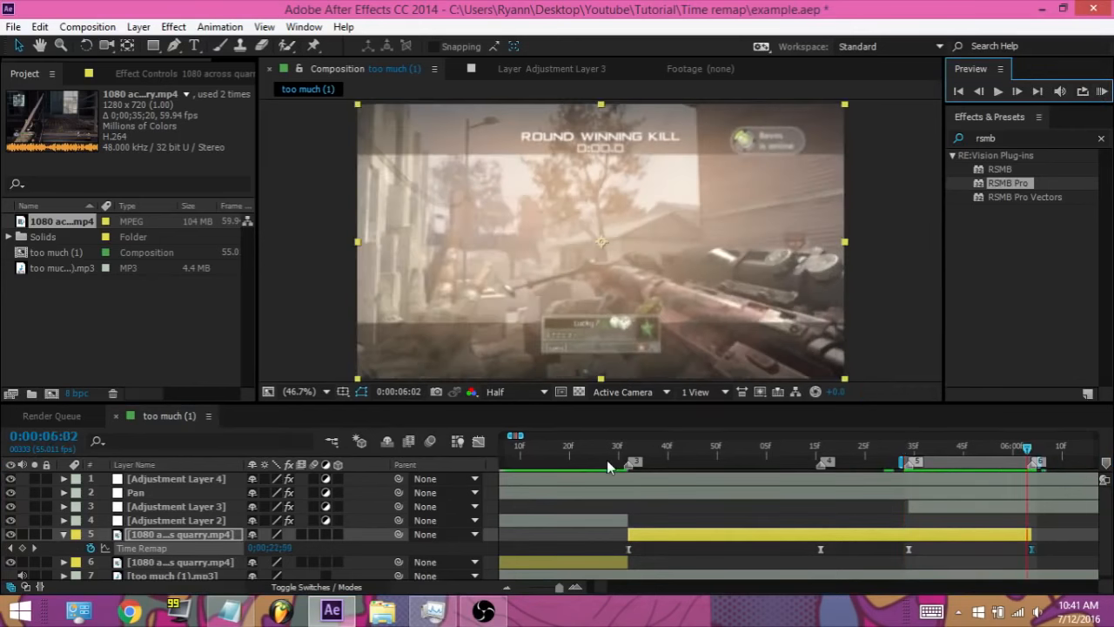
Set the work area from marker 1 (0:00:03:03) to just before marker 6 (0:00:06:02)
key(minus)
click(622, 457)
drag(622, 454, 624, 453)
key(n)
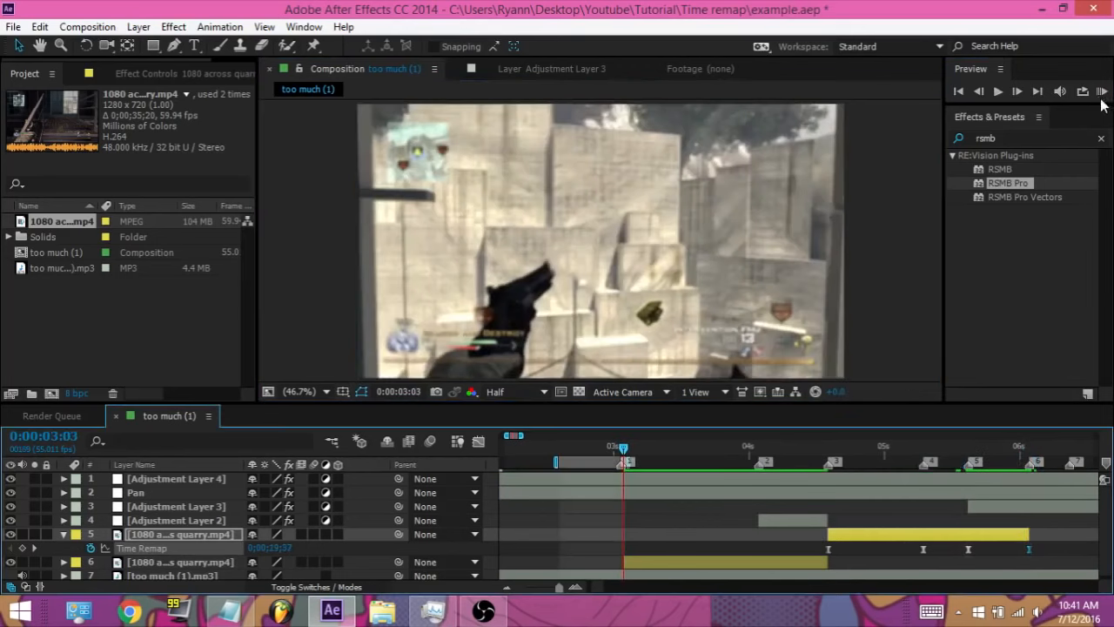
key(b)
click(1030, 453)
key(n)
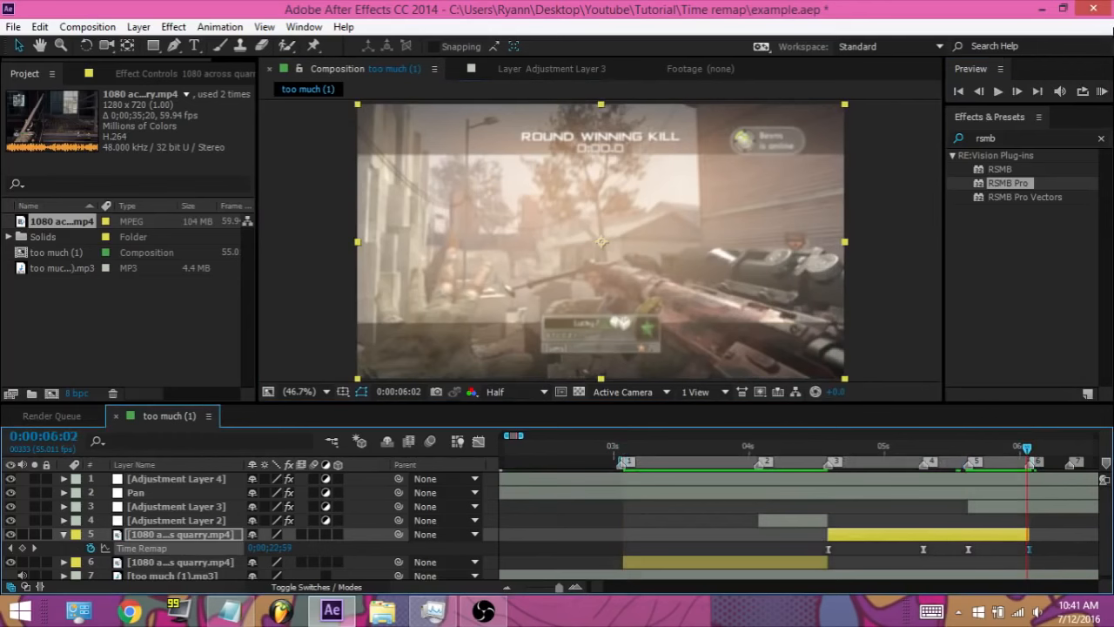
Preview the full velocity sequence with effects twice, and inspect the frame just after marker 5 at 0:00:05:35
click(1101, 92)
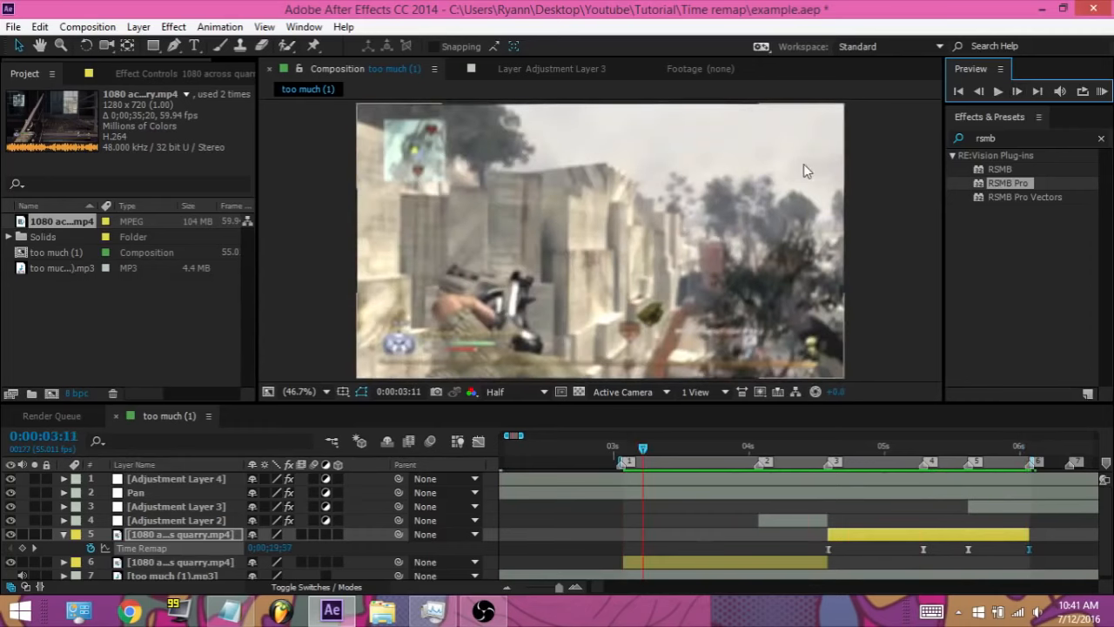
click(861, 176)
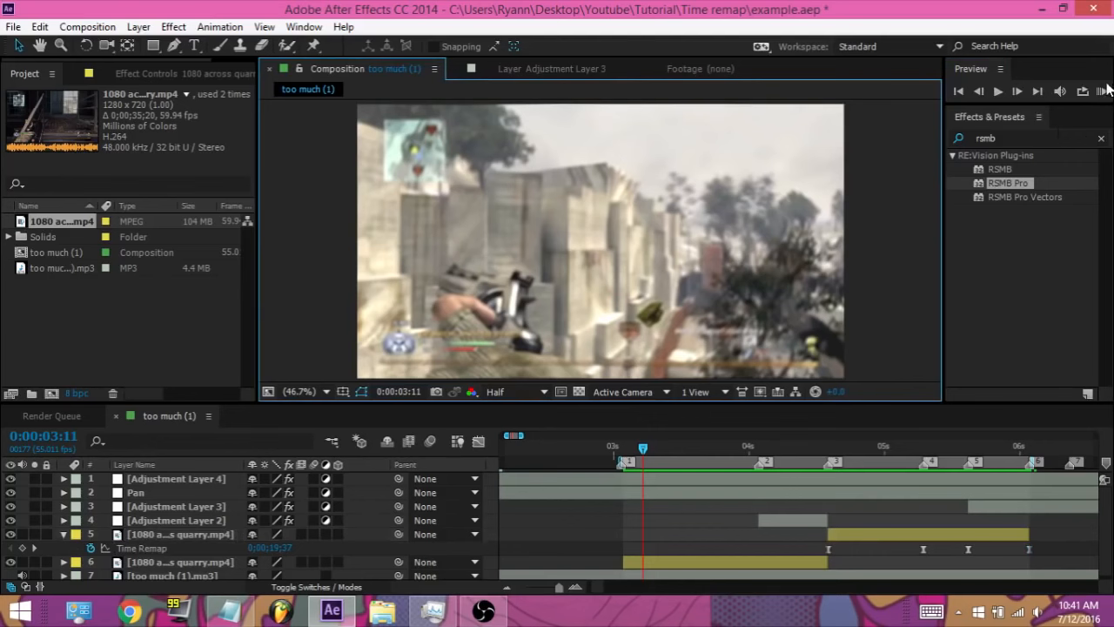
click(1102, 91)
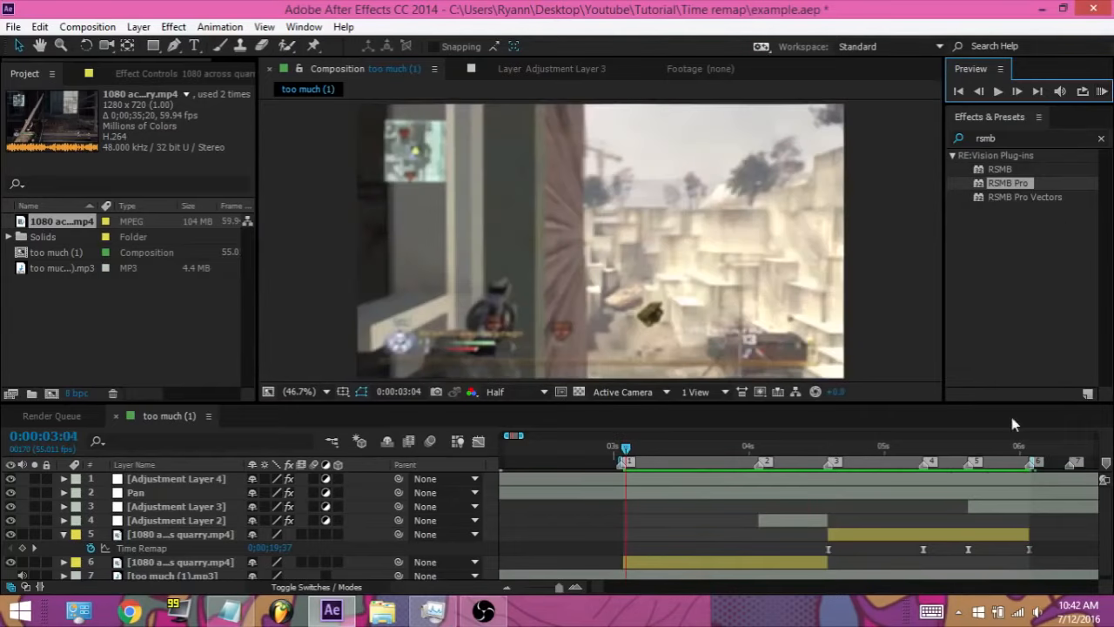
mouse_move(971, 452)
mouse_down()
mouse_move(817, 451)
mouse_move(973, 458)
mouse_up()
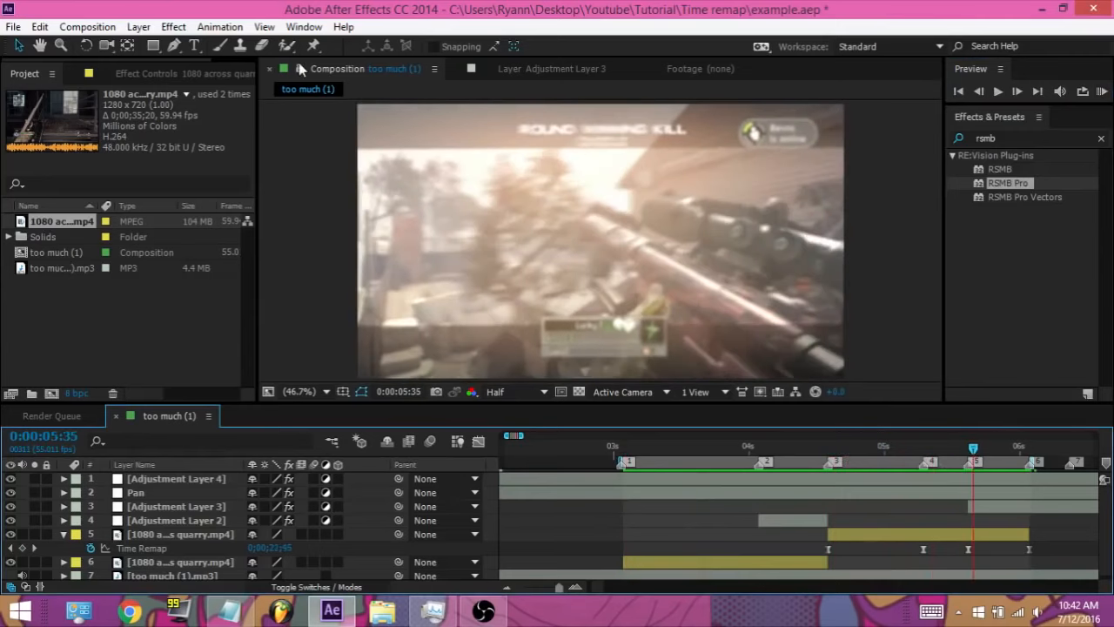